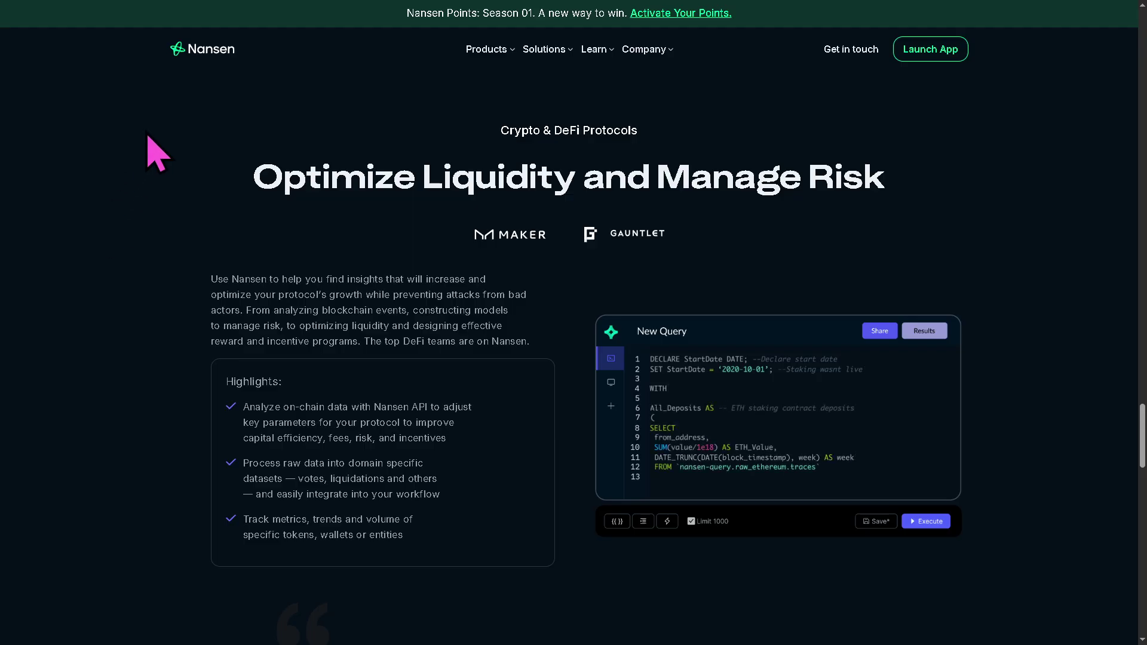
Step: Return to the Nansen homepage, begin sign-up and choose the Free plan
click(184, 76)
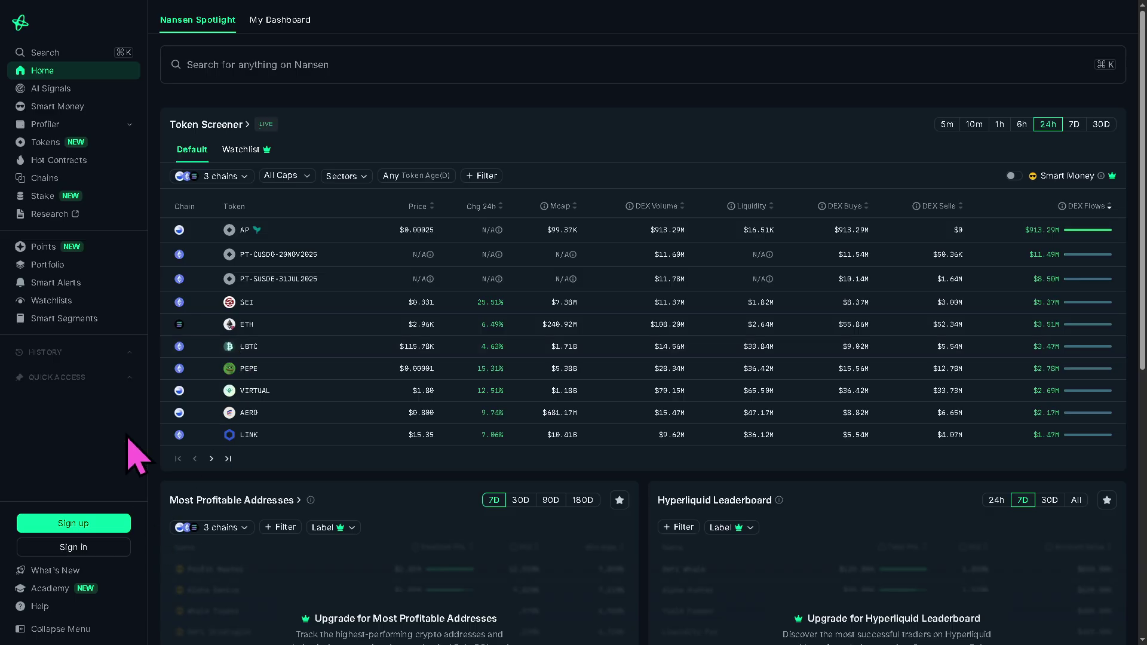
click(116, 528)
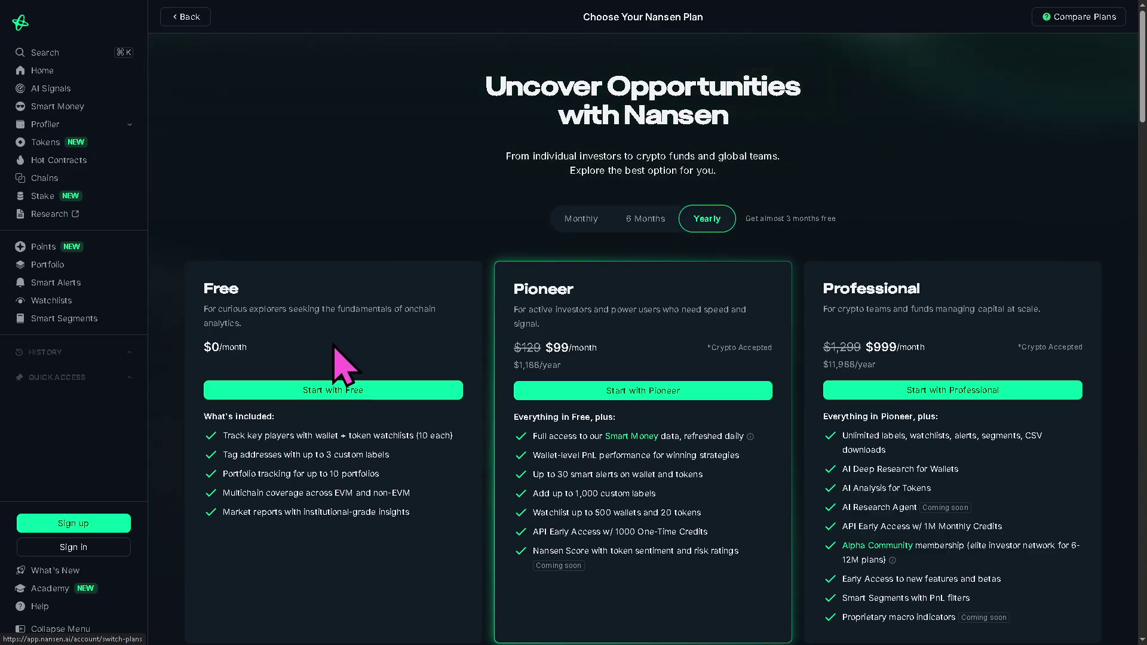
click(359, 412)
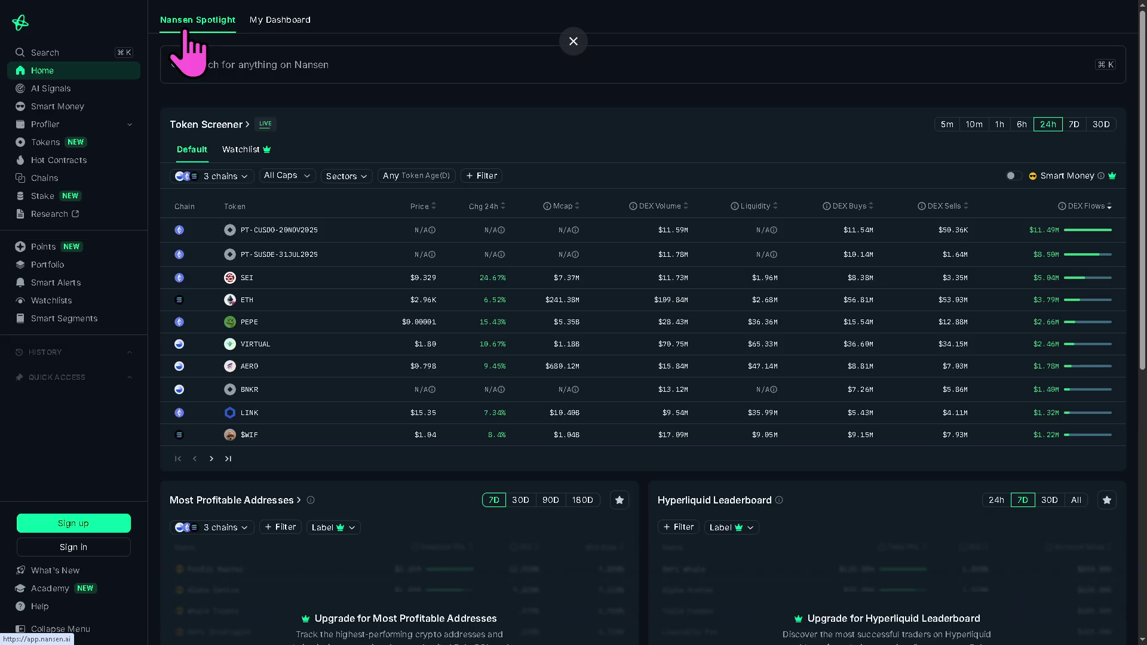
Step: View My Dashboard, then open the AI Signals page
click(303, 22)
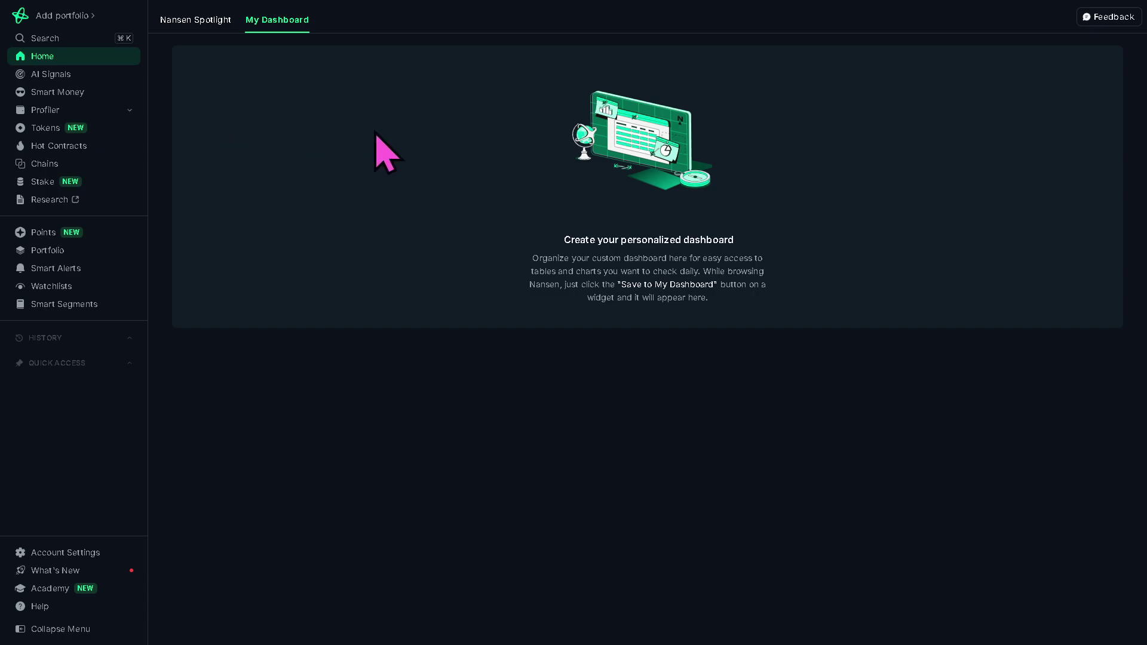
click(54, 74)
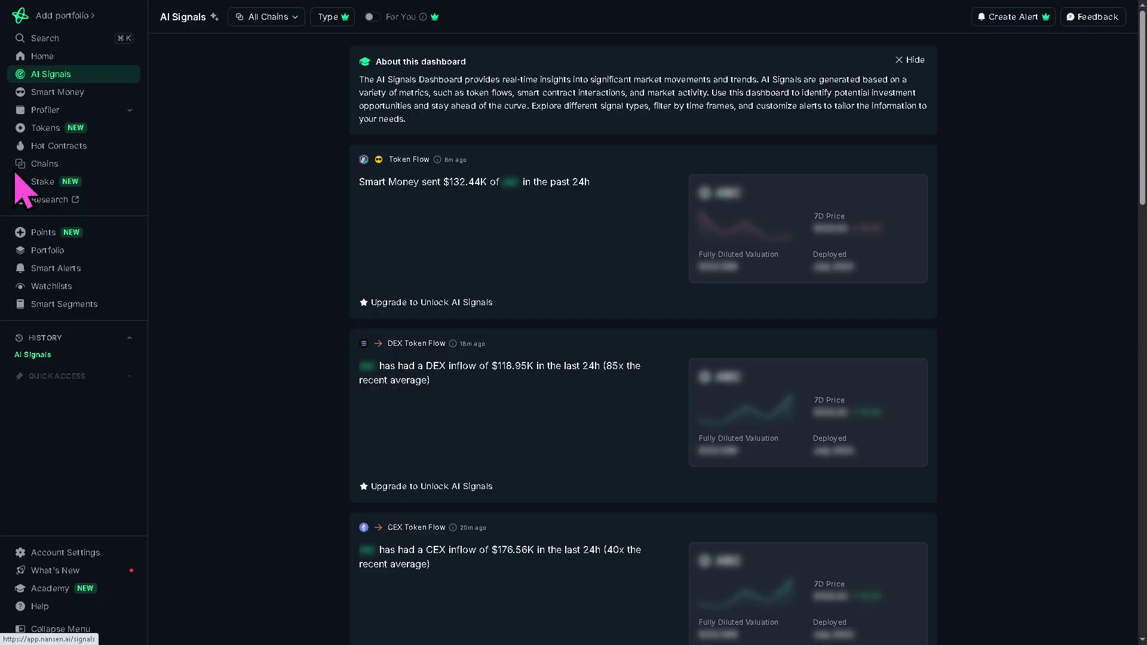
Step: Browse Smart Money's Top Tokens, then open the Nansen Profiler search
click(54, 92)
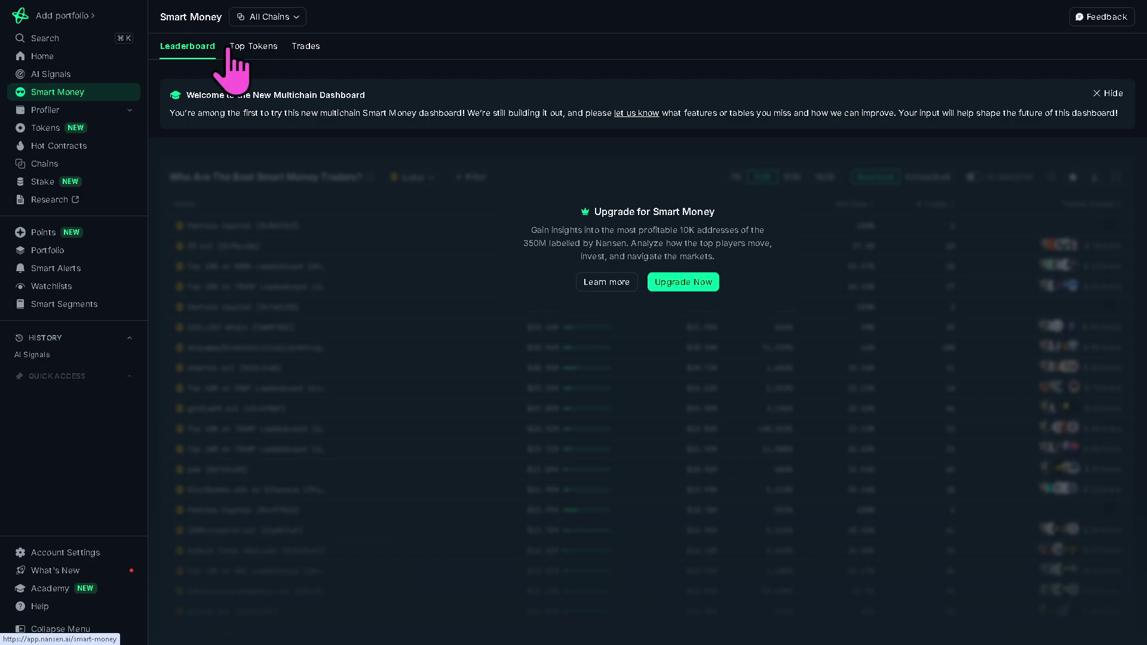
click(260, 52)
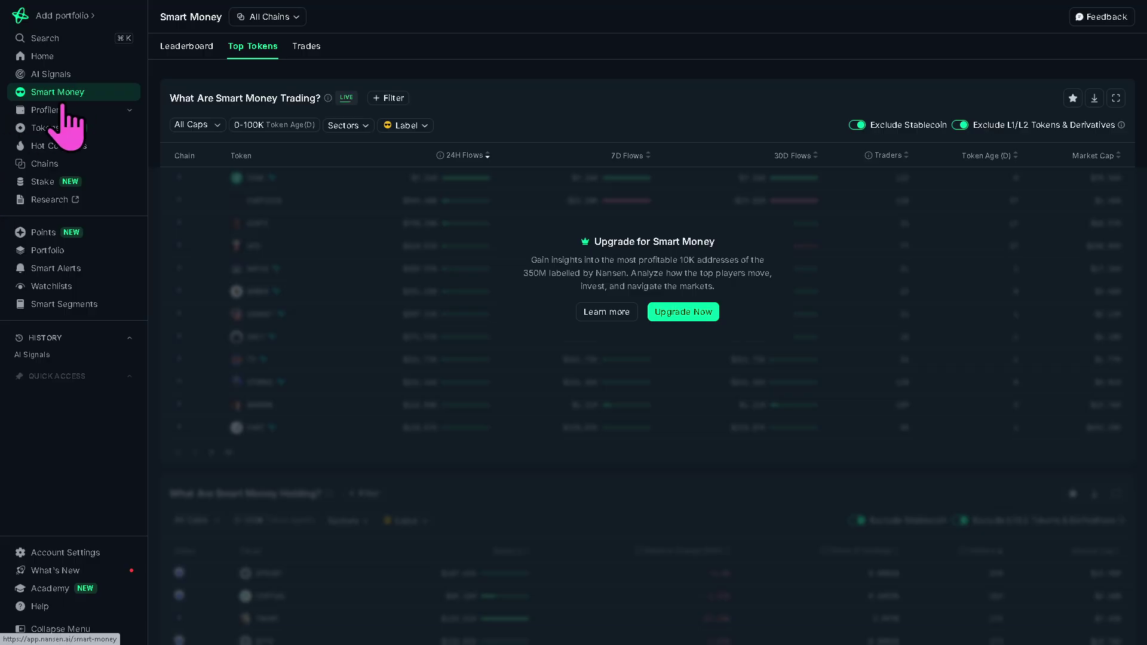
click(47, 110)
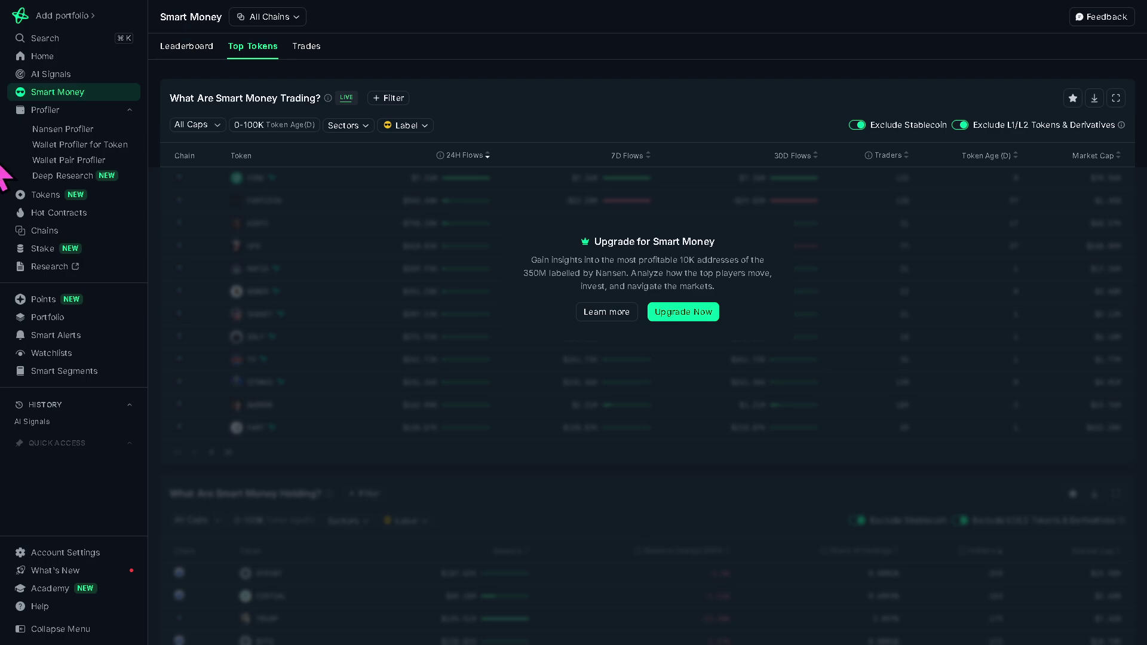
click(63, 110)
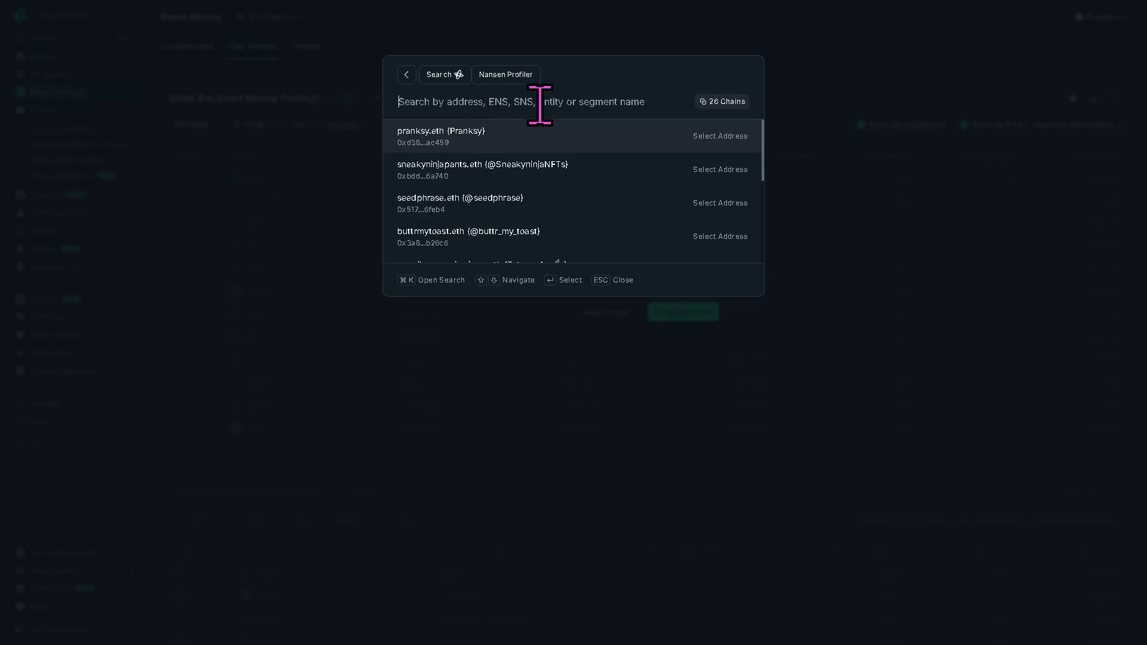
text(ENS)
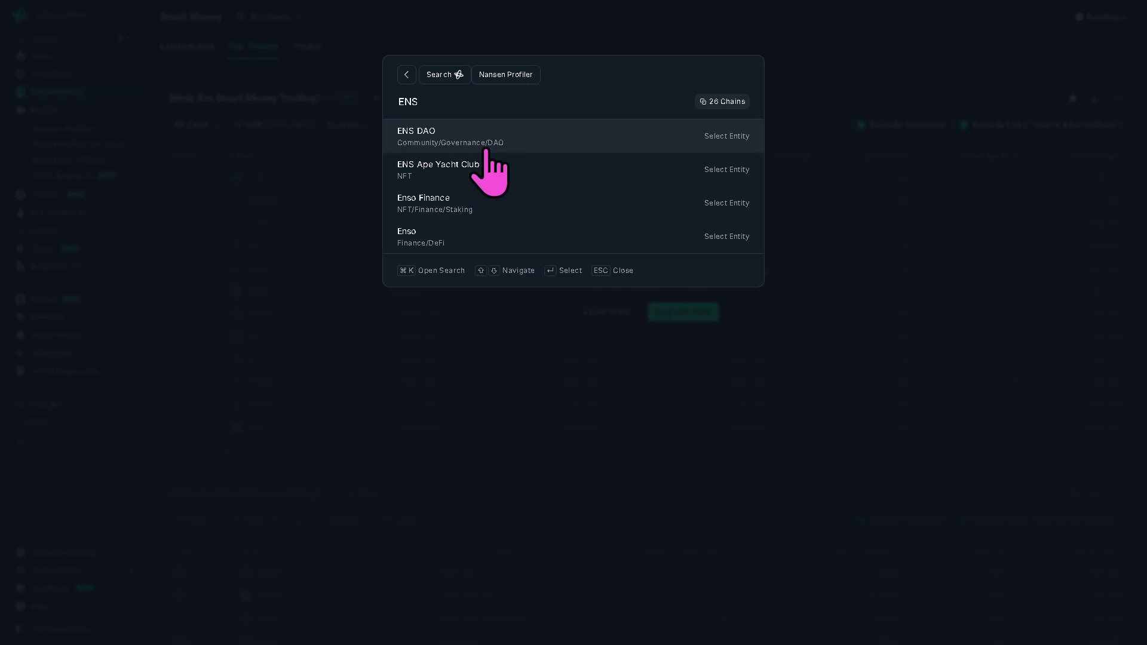
Step: View the ENS DAO entity profile, then go to the Tokens screener
click(535, 146)
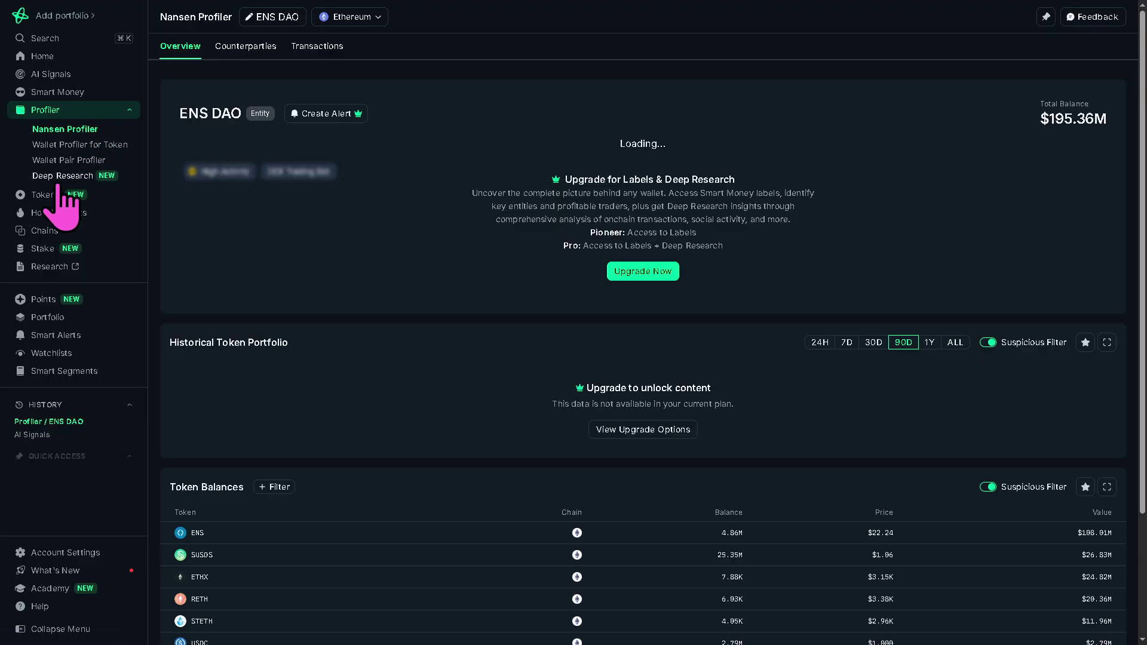
click(48, 200)
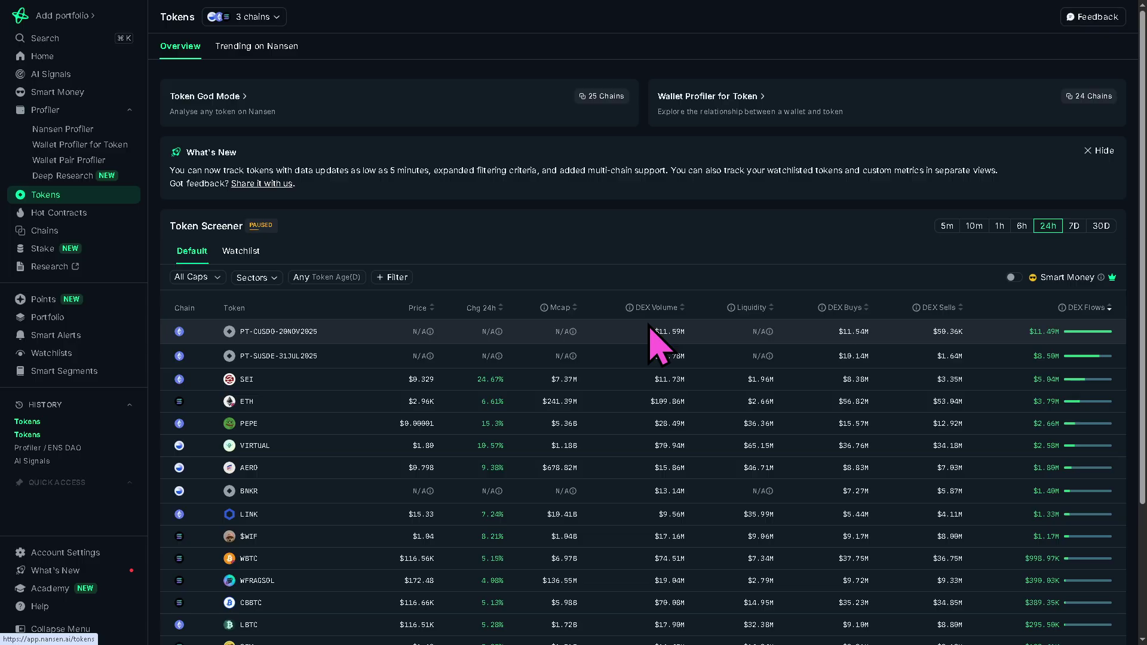
scroll(638, 376, down, 2)
scroll(637, 376, down, 1)
scroll(638, 377, up, 1)
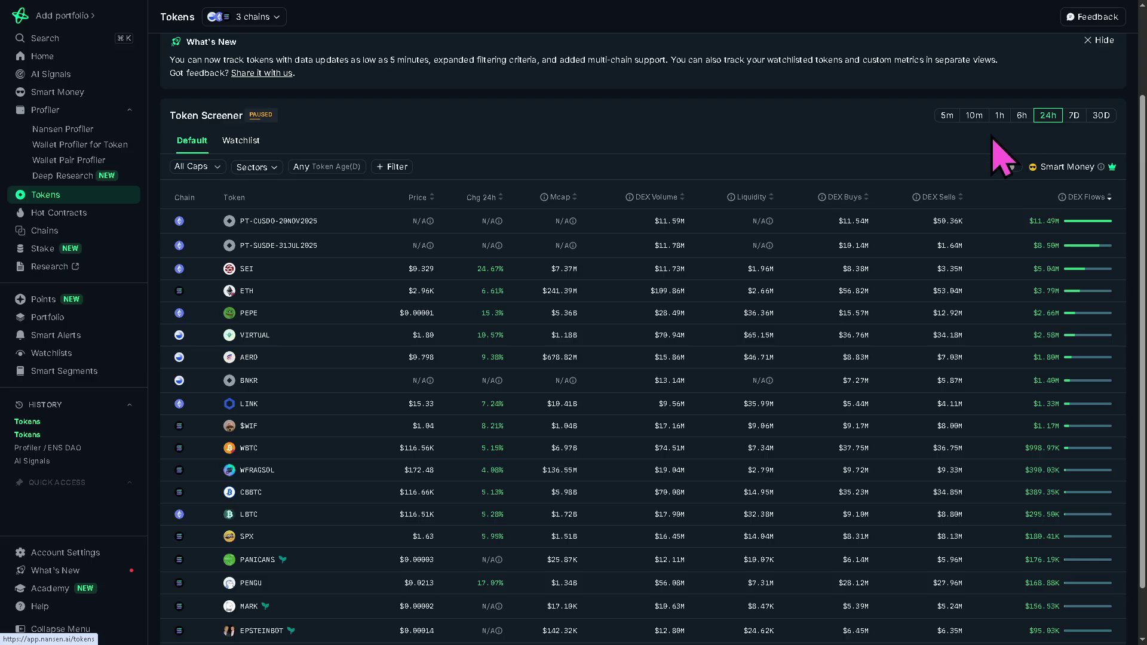
click(947, 116)
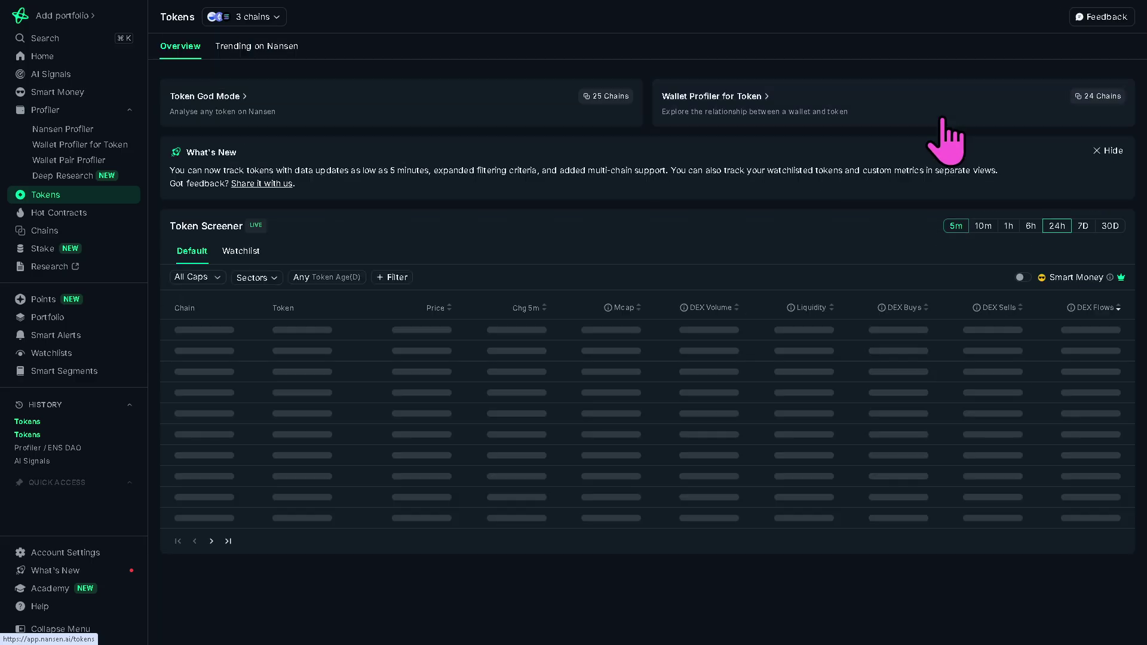
click(984, 227)
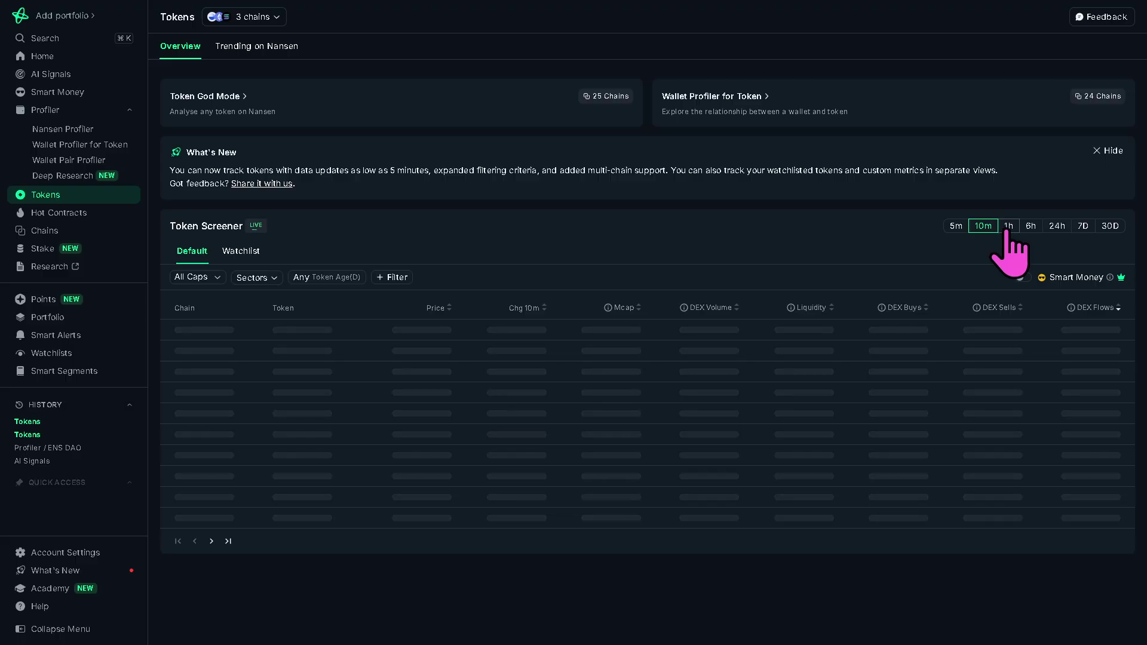
click(1008, 227)
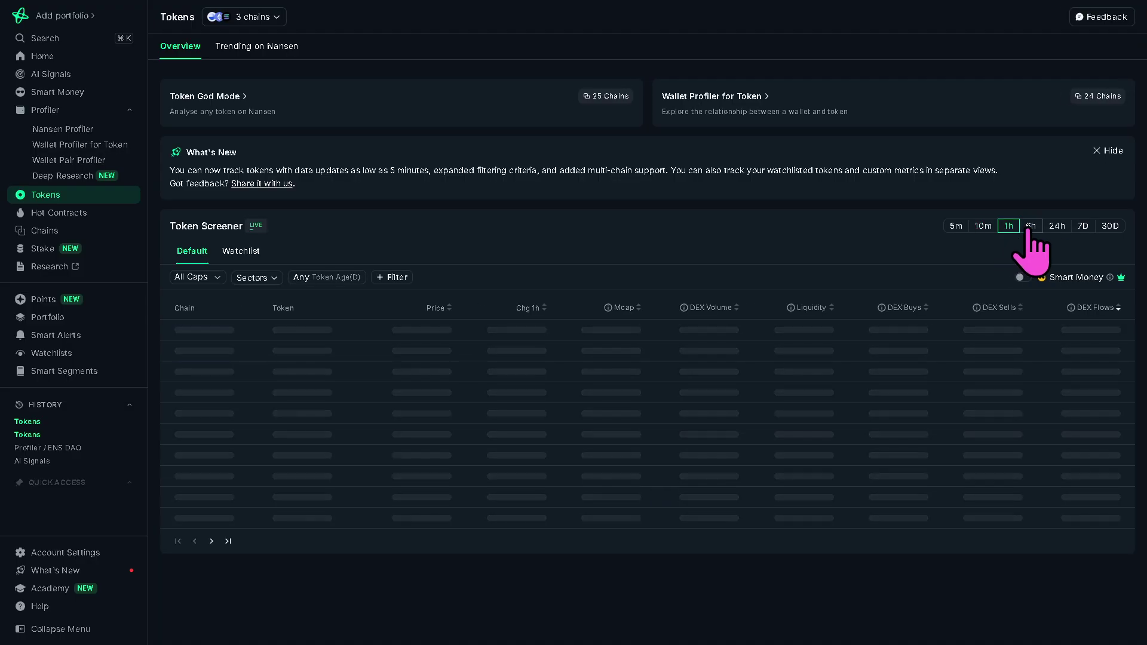
click(1031, 226)
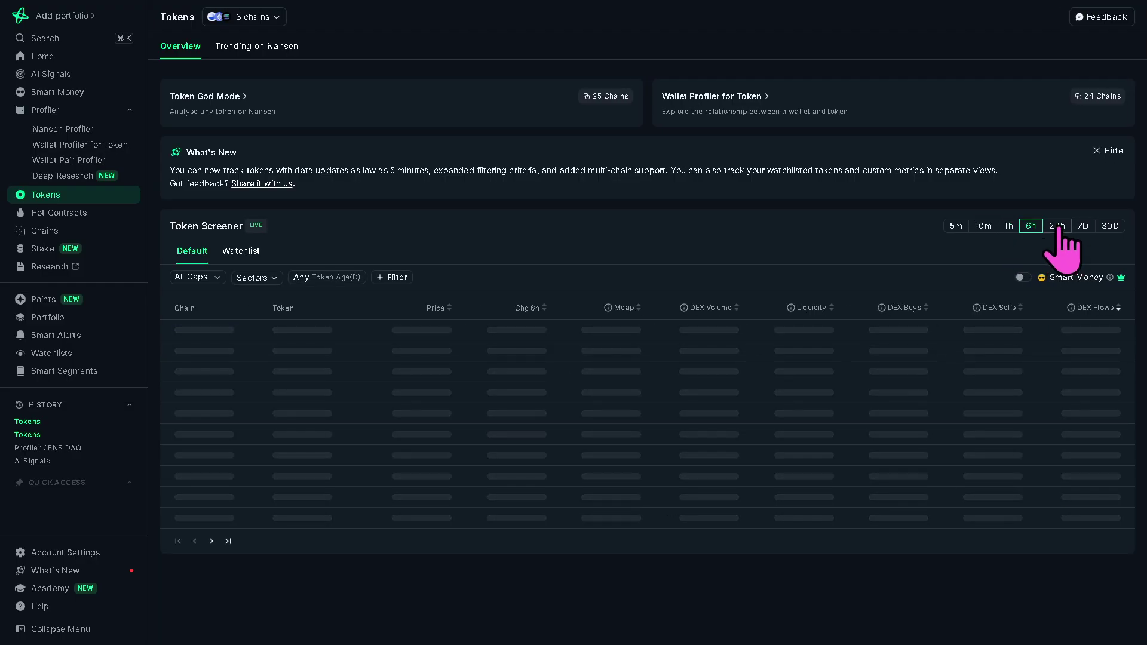
click(1057, 226)
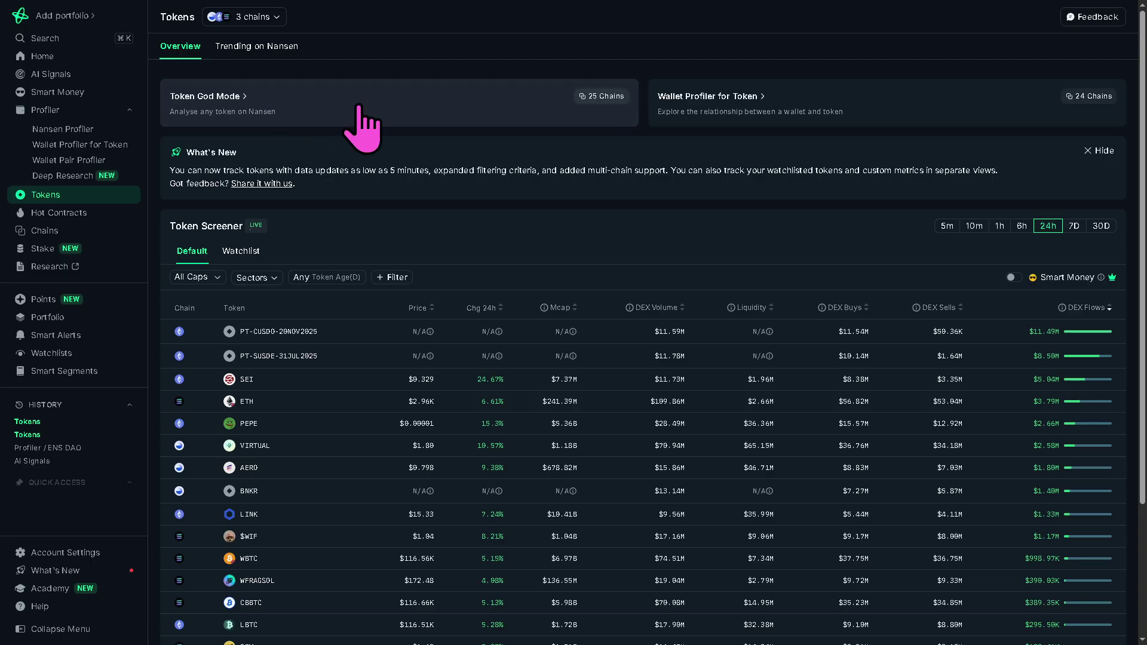
Step: Open Token God Mode and select the TALENT Talent Protocol token on Base
click(354, 126)
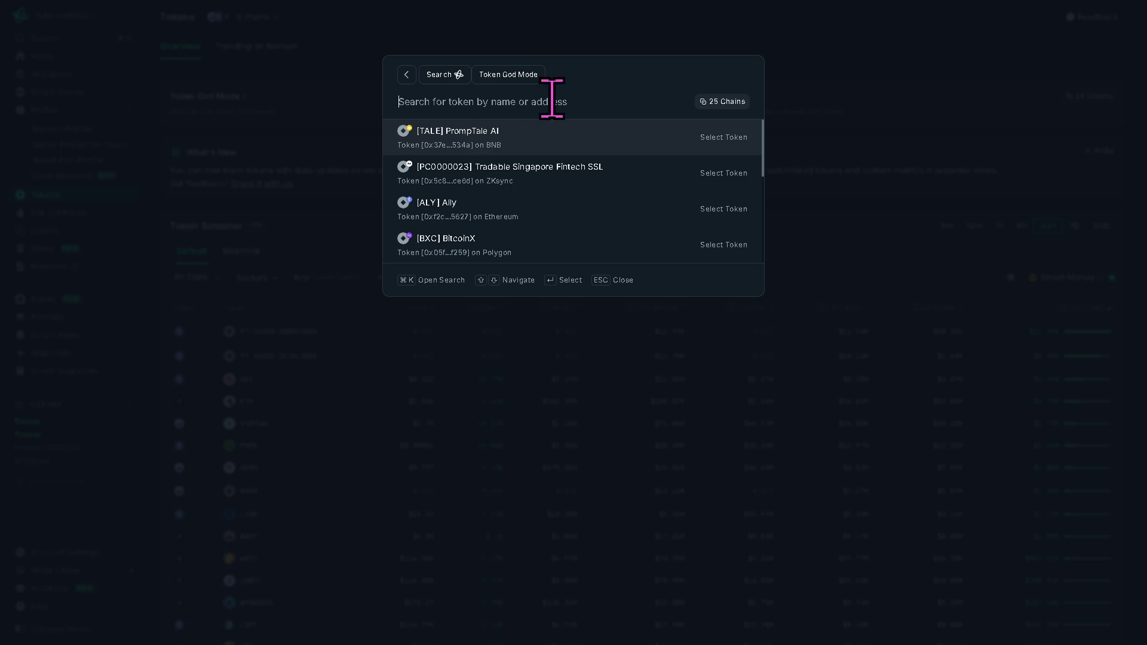
text(TALE)
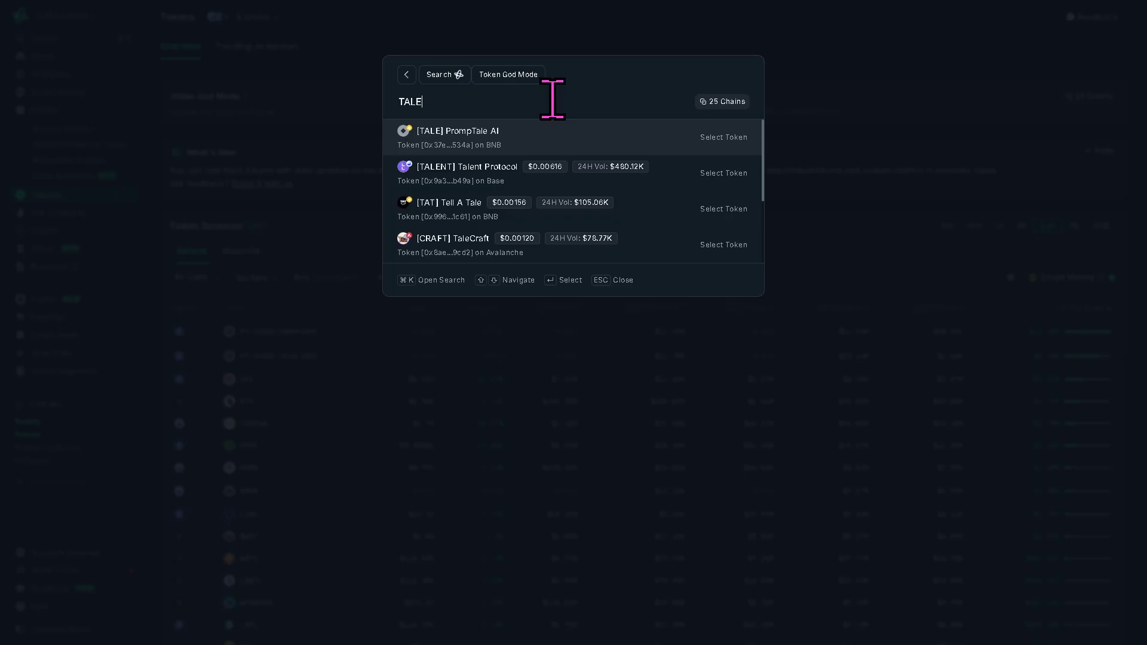
click(718, 173)
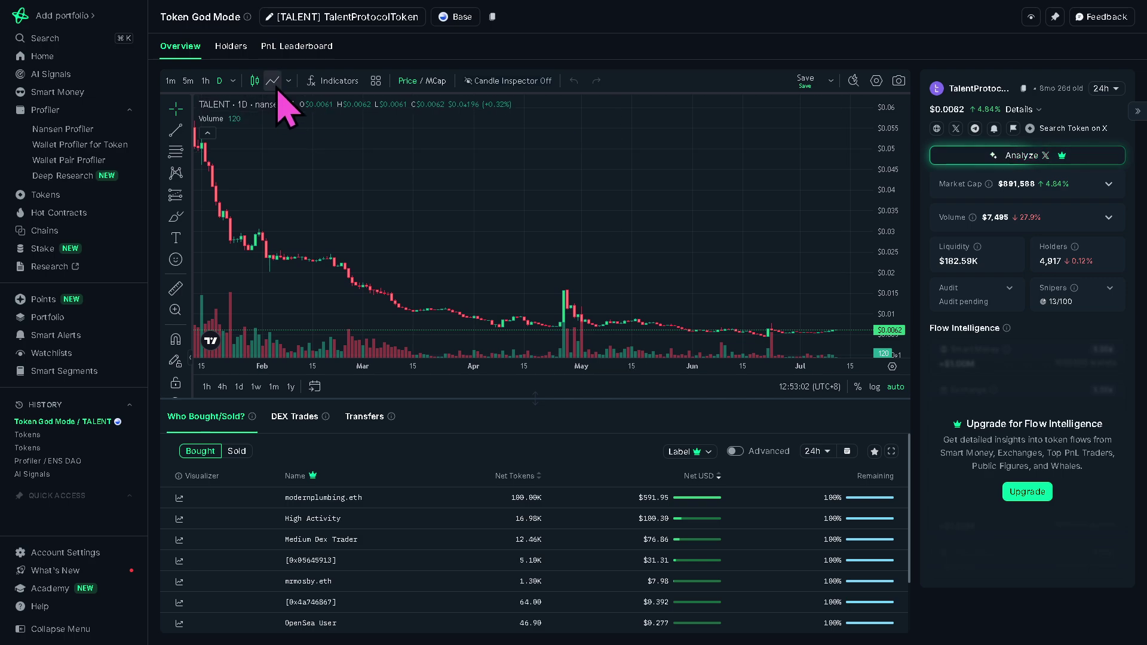
Step: Check TALENT's Holders and PnL Leaderboard tabs, then return to the Tokens screener
click(231, 47)
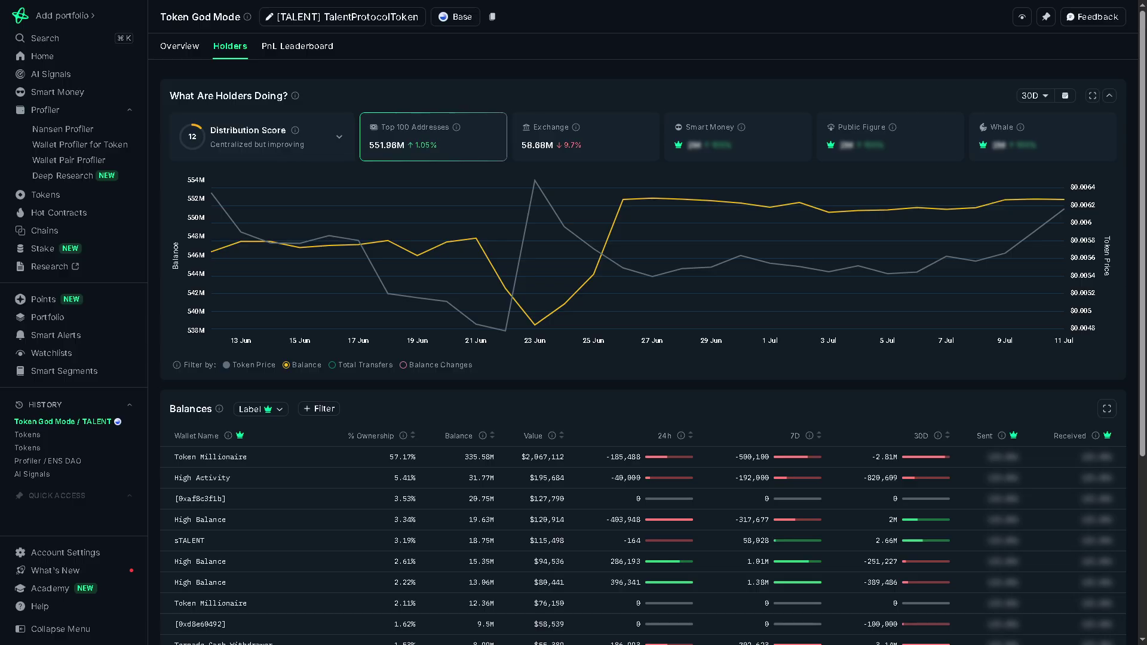
click(280, 47)
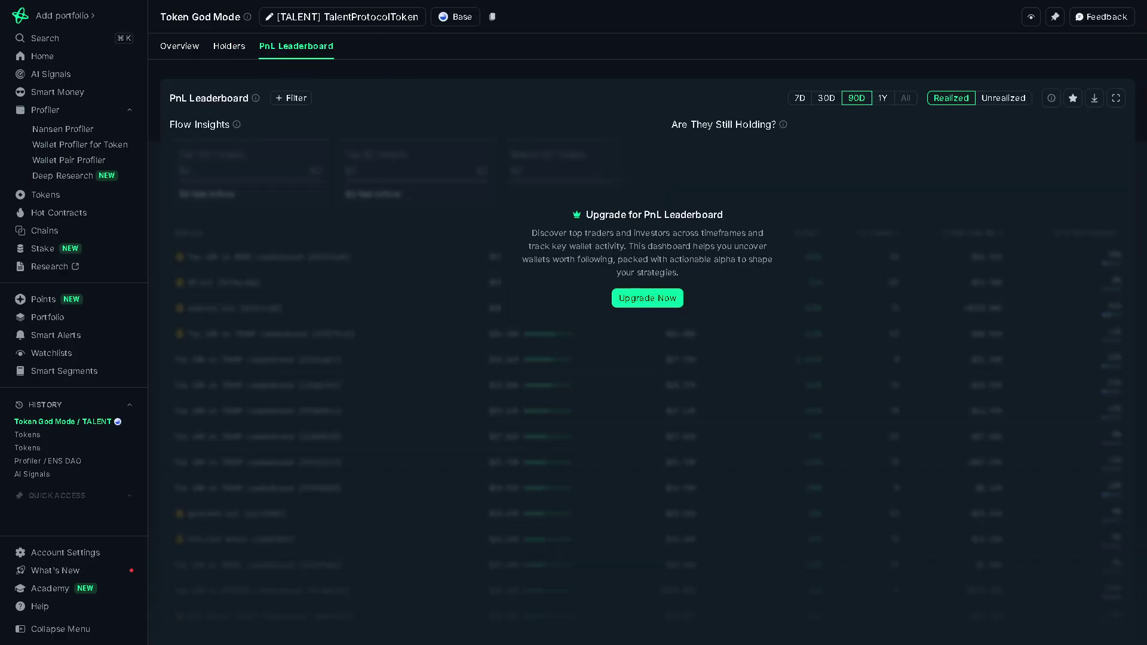
click(45, 195)
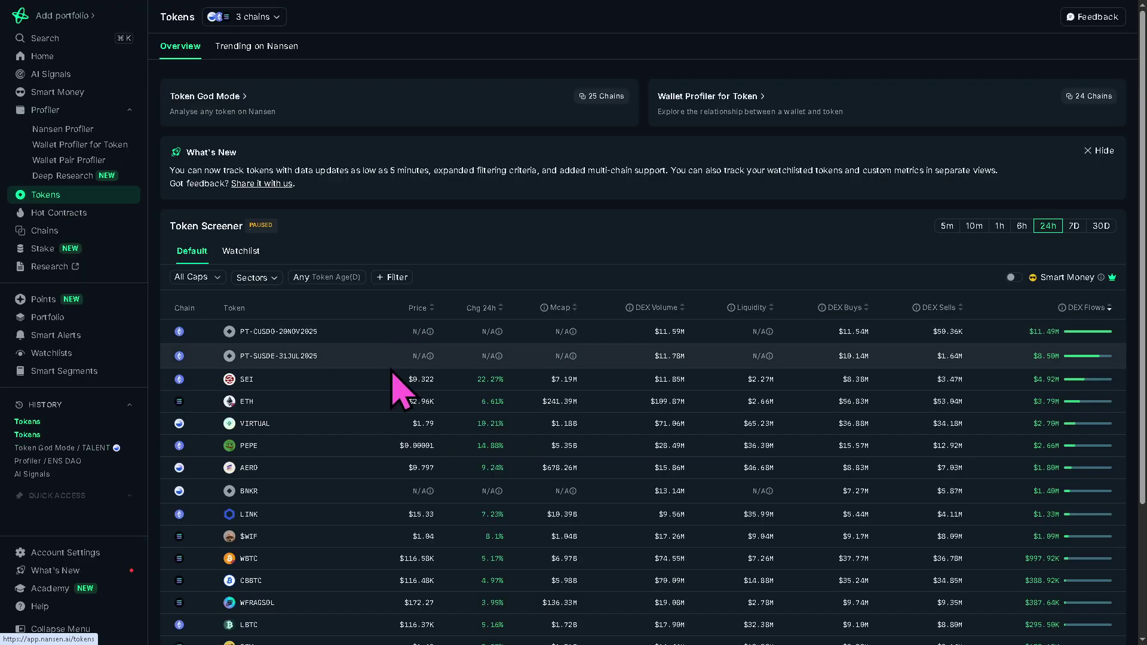
scroll(390, 387, down, 1)
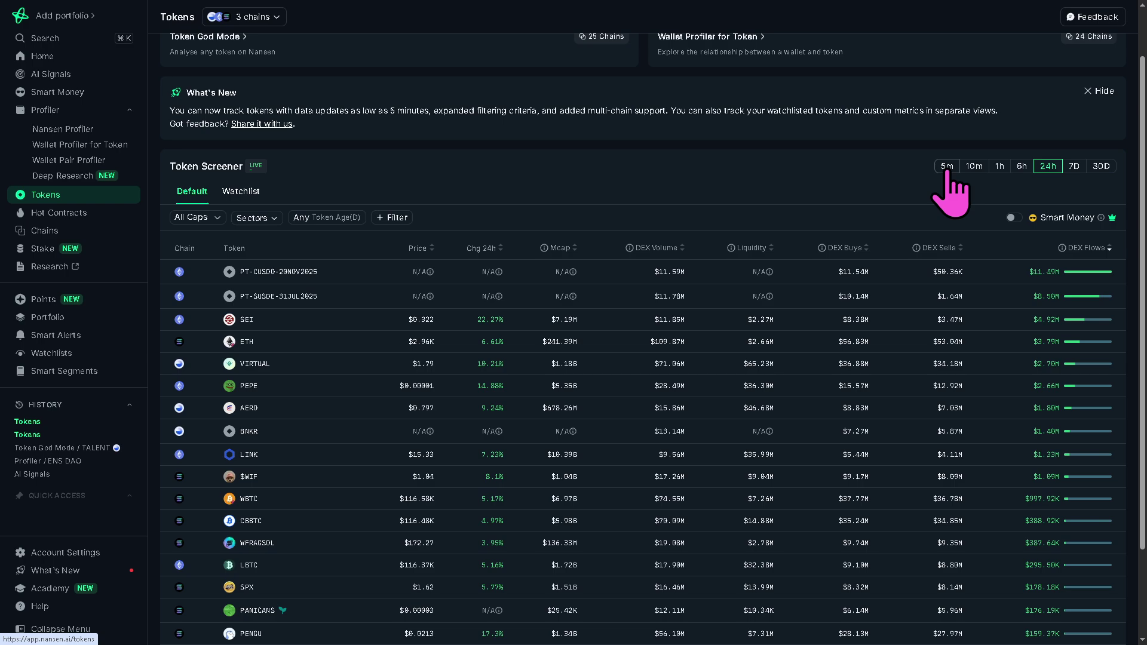
Step: Add [TALE] PrompTale AI to the token watchlist and visit the Points Hub
click(239, 192)
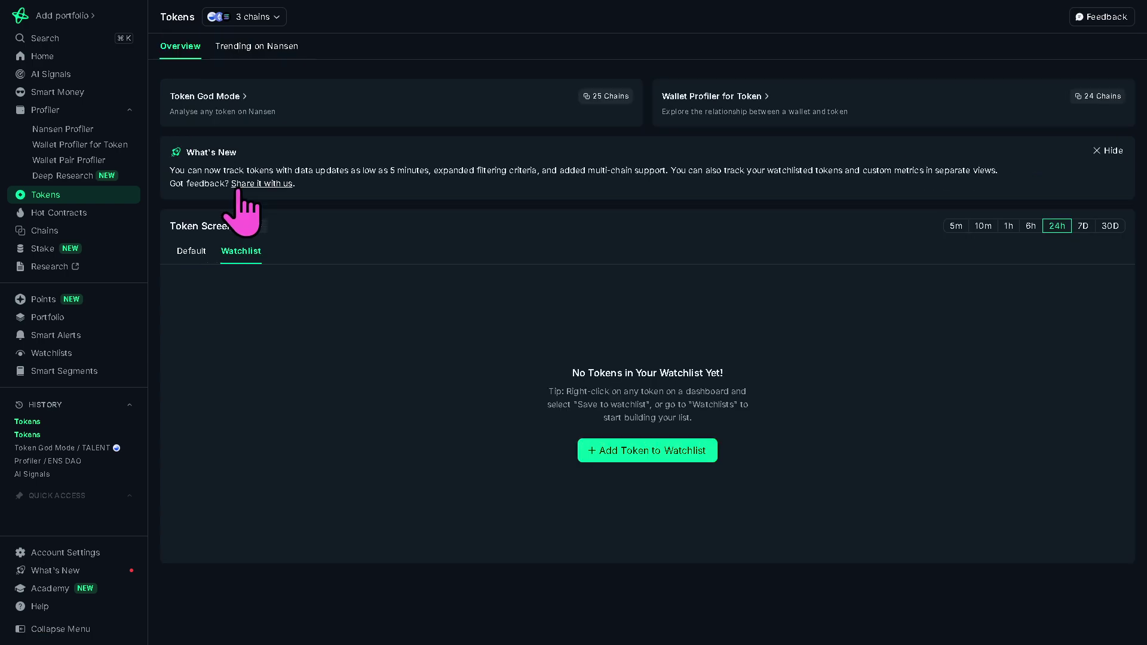
click(684, 455)
click(591, 327)
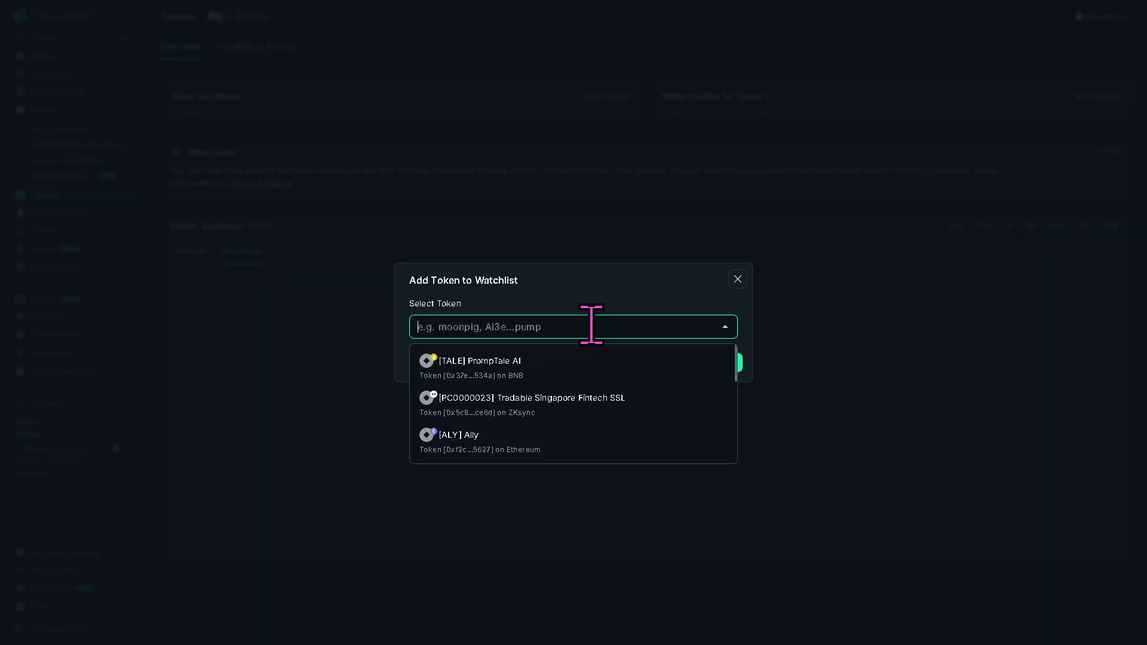
click(518, 375)
click(696, 367)
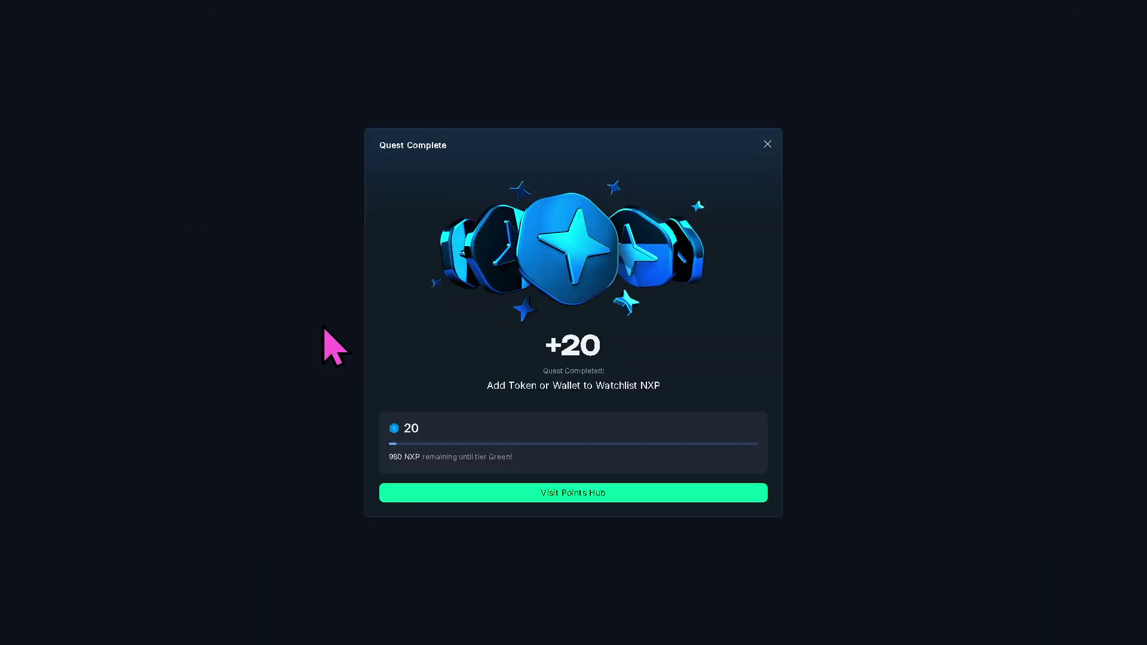
click(484, 495)
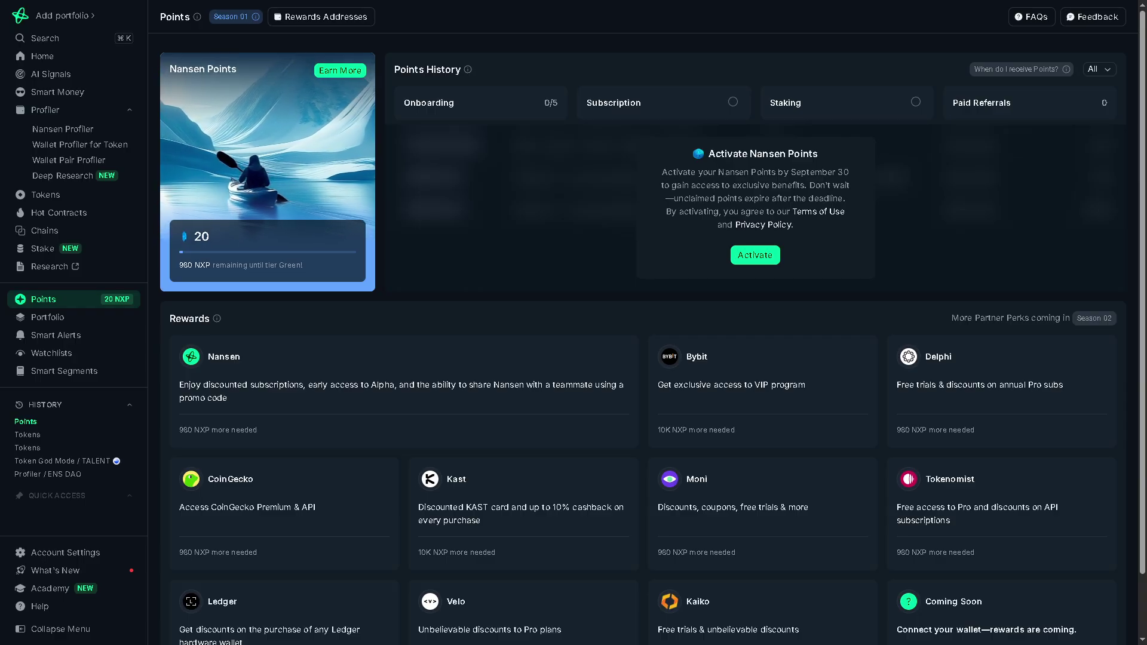
Step: View the Chains comparison dashboard, then go to the Stake page
click(47, 230)
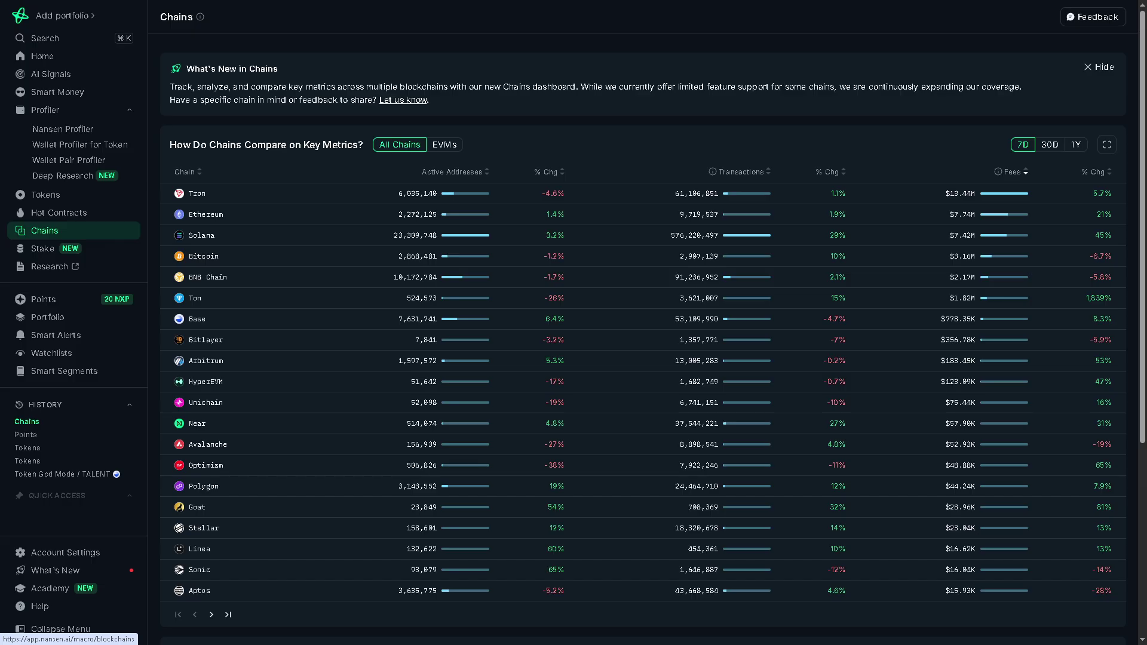
click(45, 252)
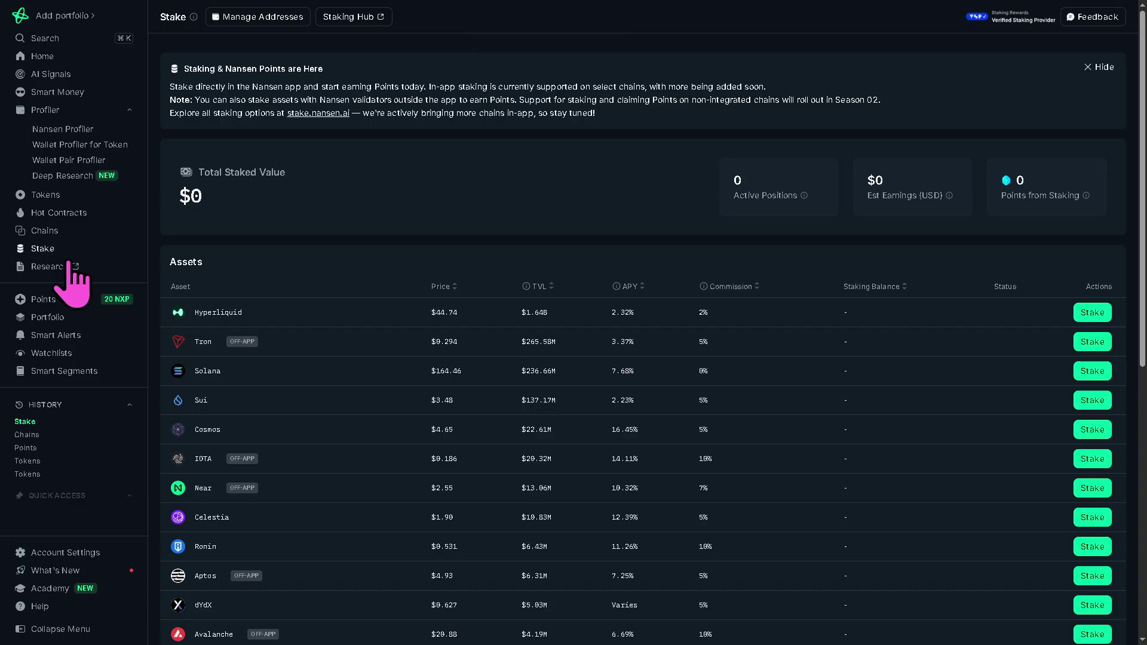
Step: Return to the Points page showing the 20 NXP balance and partner rewards
click(43, 298)
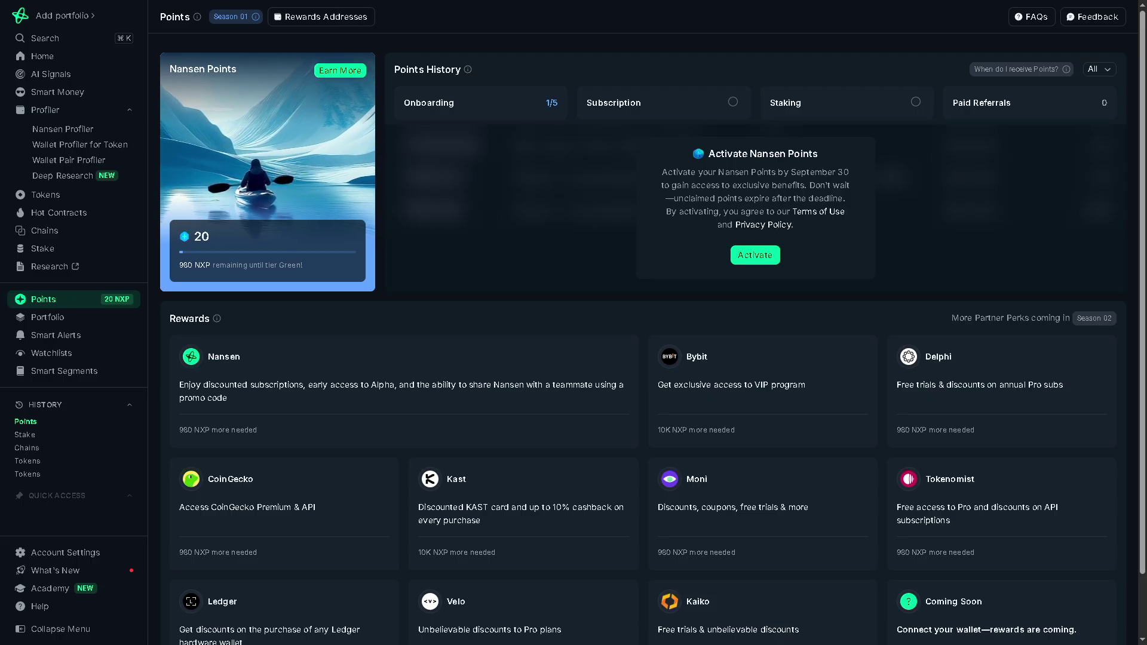
scroll(368, 357, down, 2)
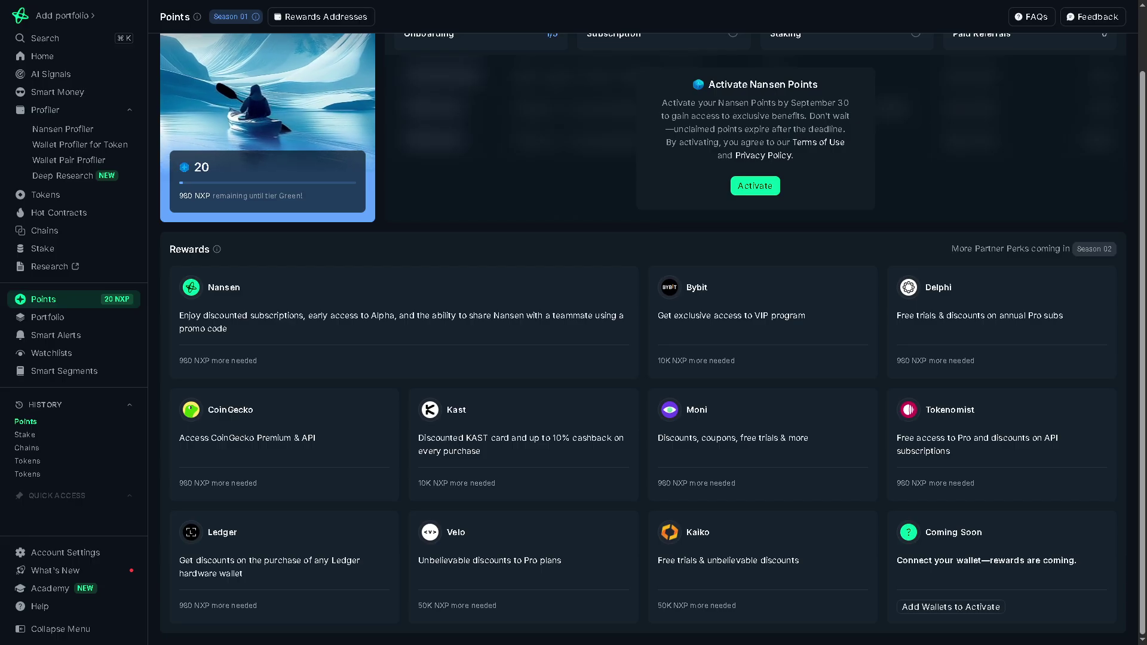
scroll(643, 359, up, 1)
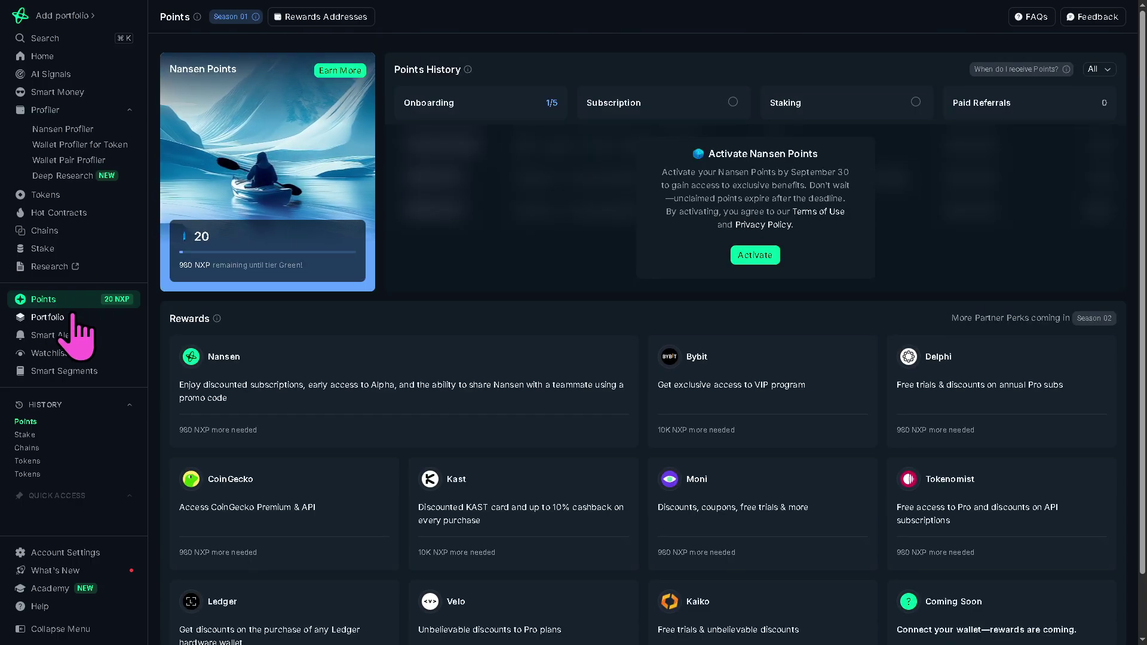
Step: Start a portfolio named 'How to use NANSEN', then cancel before adding a wallet
click(54, 317)
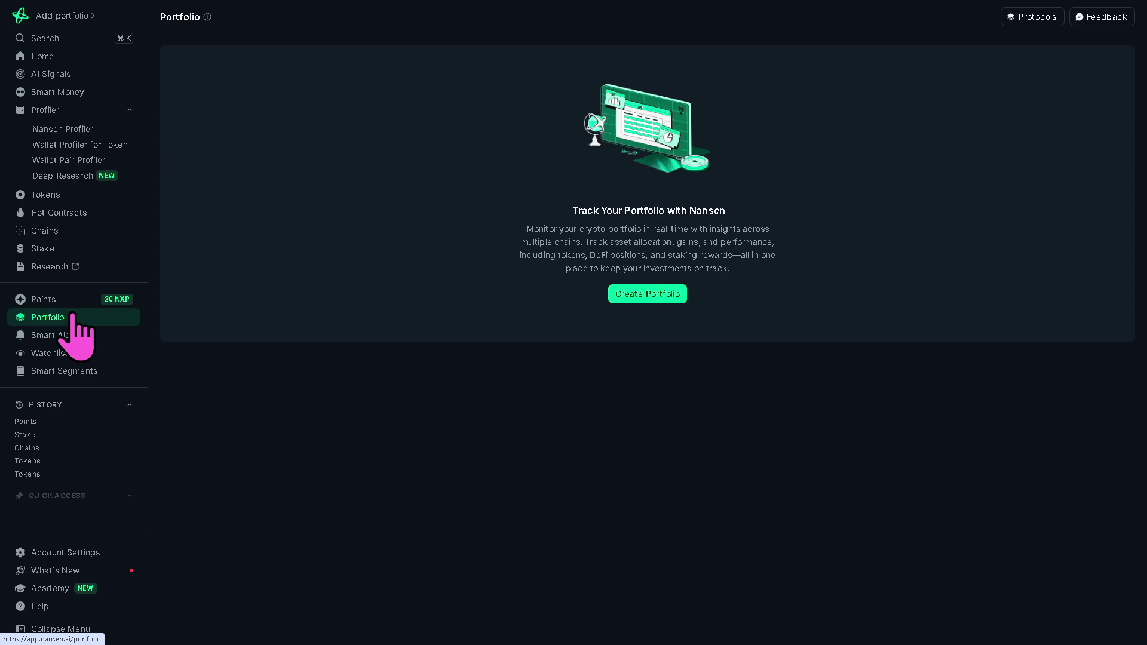
click(638, 294)
click(635, 286)
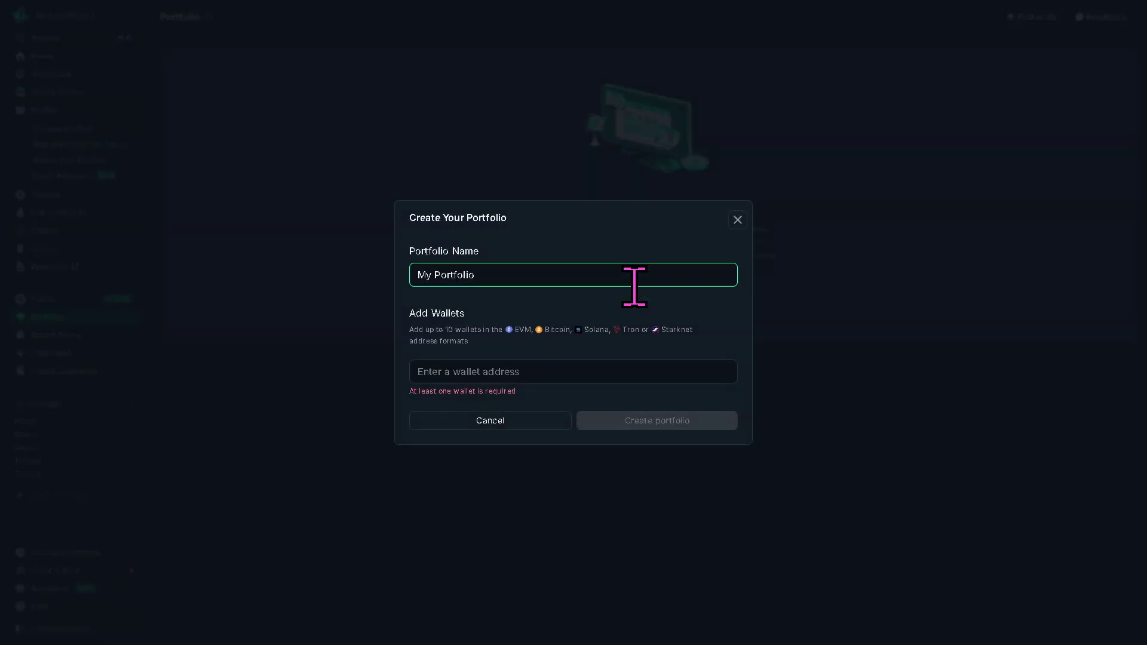
key(ctrl+a)
text(How to uys)
key(BackSpace)
key(BackSpace)
text(us)
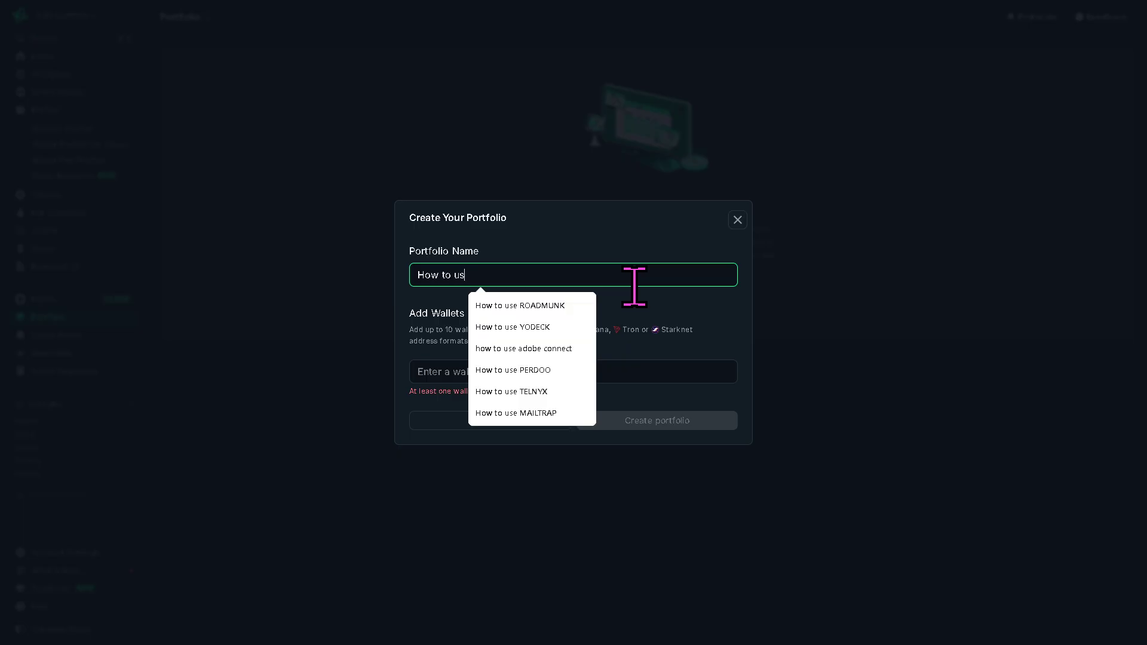
text(e NANSEN)
key(ctrl+a)
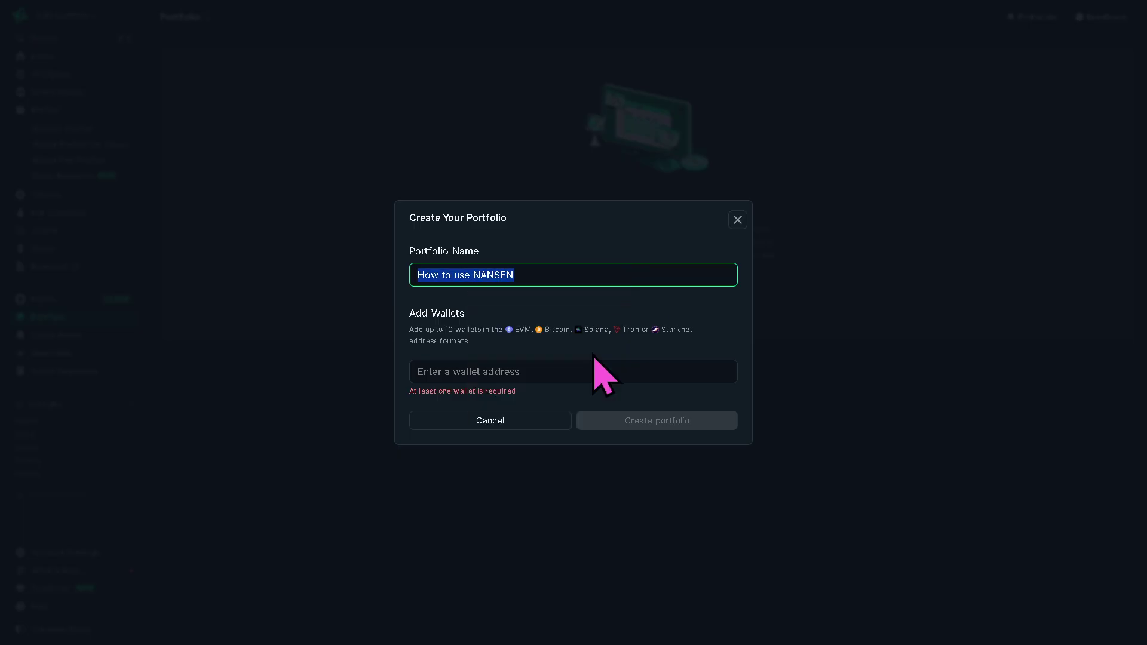
click(583, 368)
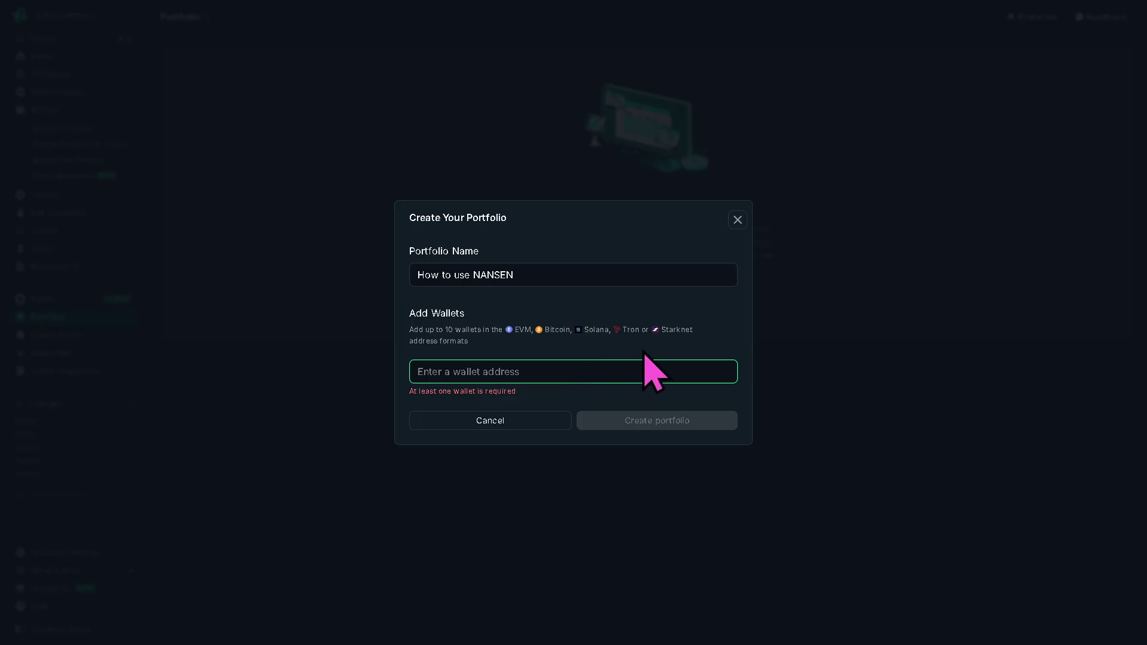
click(470, 421)
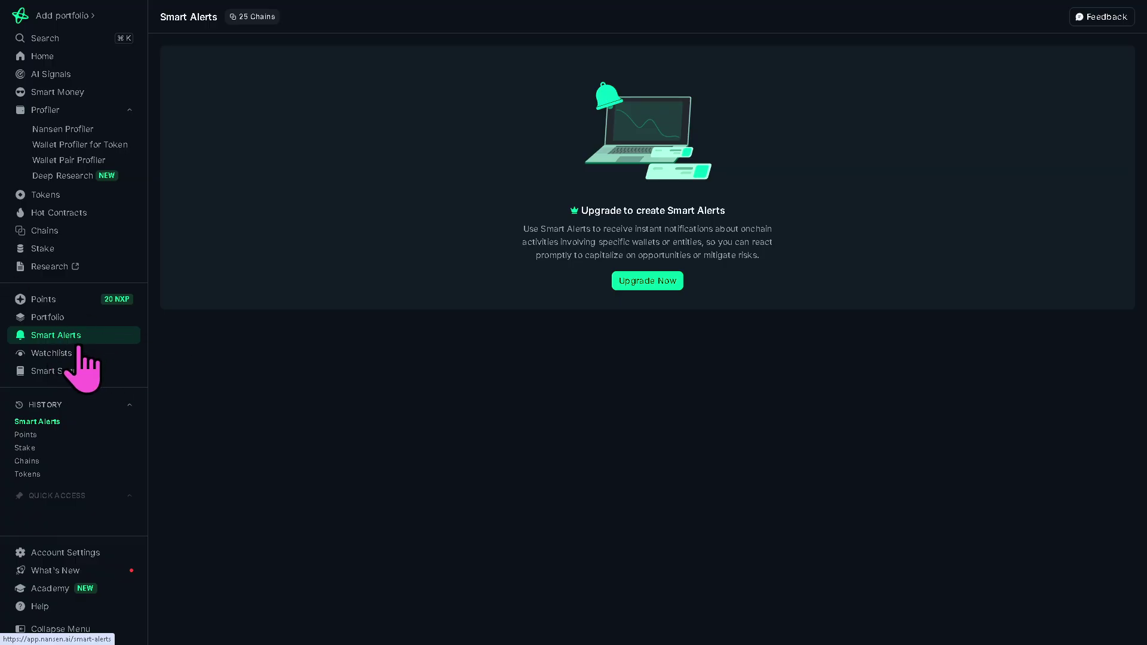
Step: Add the pranksy.eth wallet to the Wallet Watchlist with custom label 'How to use NANSEN'
click(64, 355)
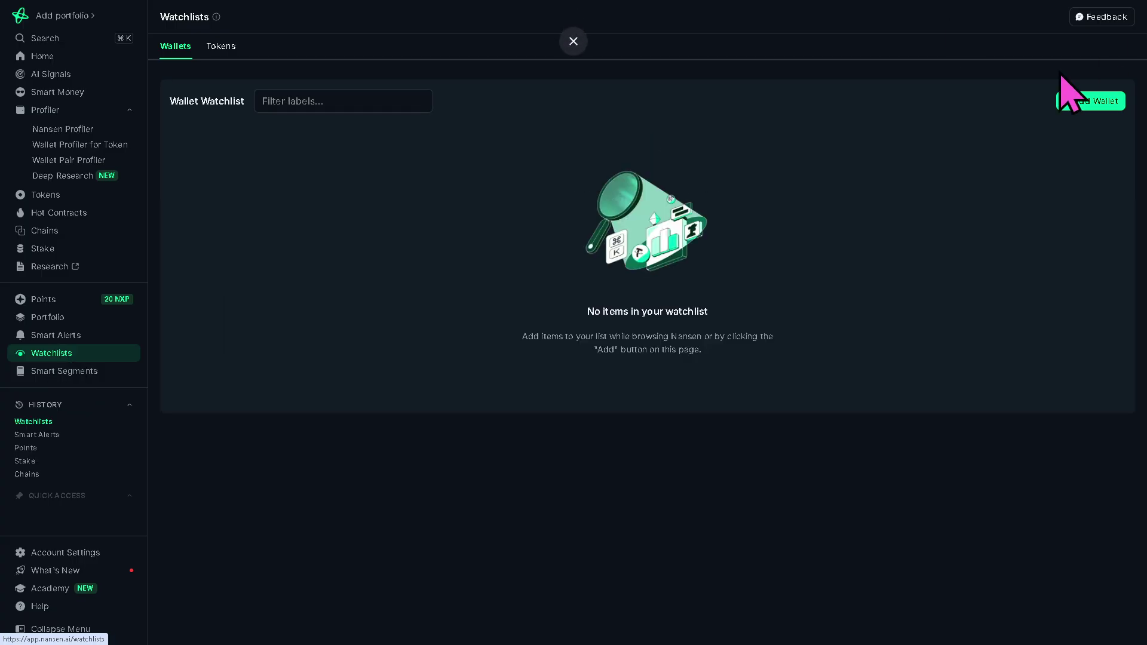
click(1090, 101)
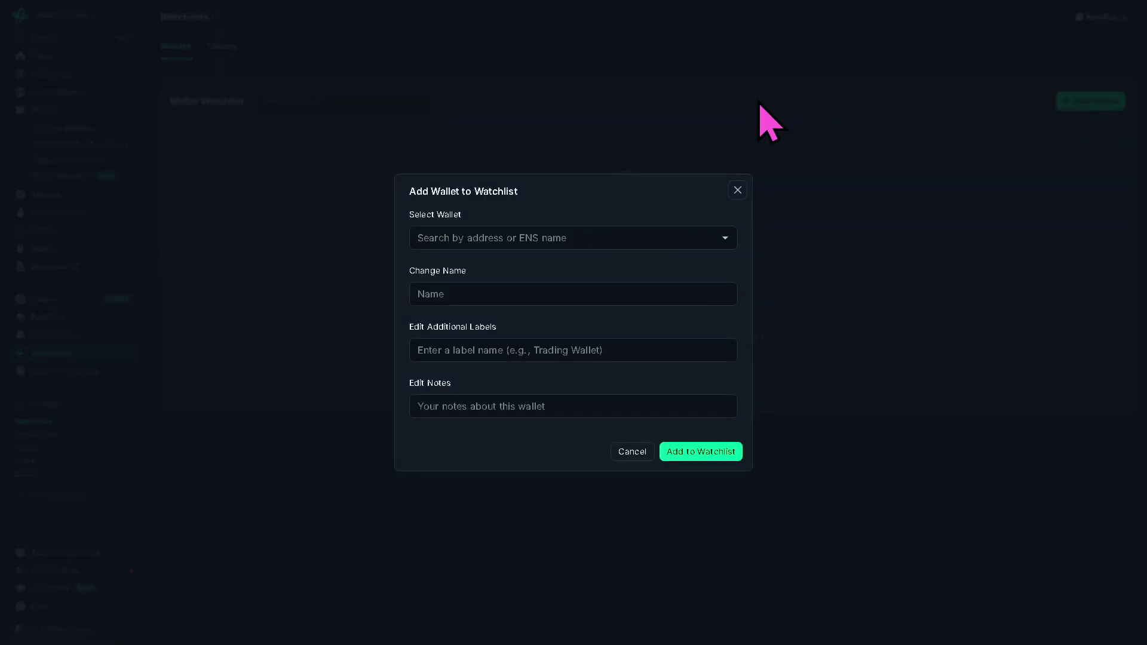
click(572, 292)
click(598, 238)
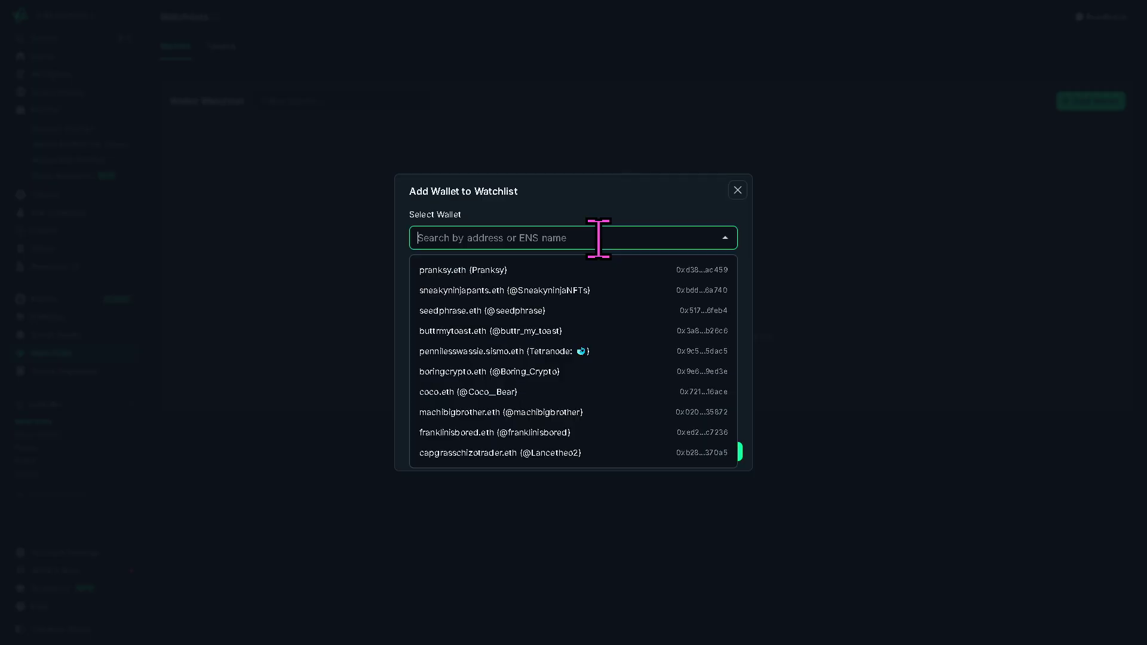
click(488, 271)
click(505, 348)
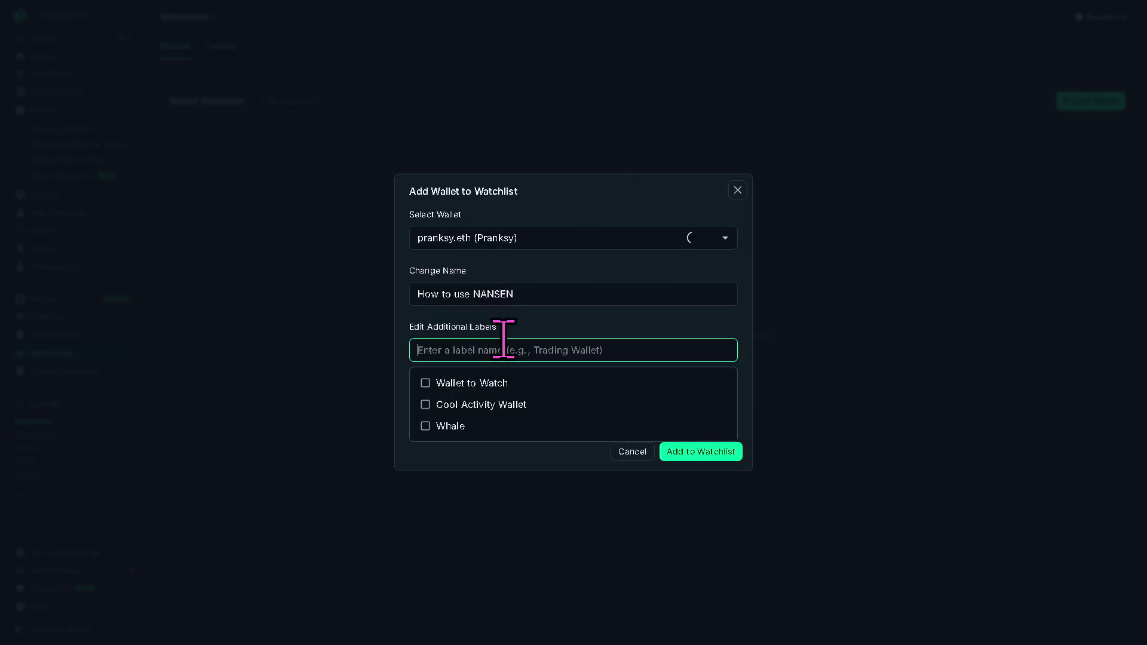
text(How to use NANSEN)
click(511, 386)
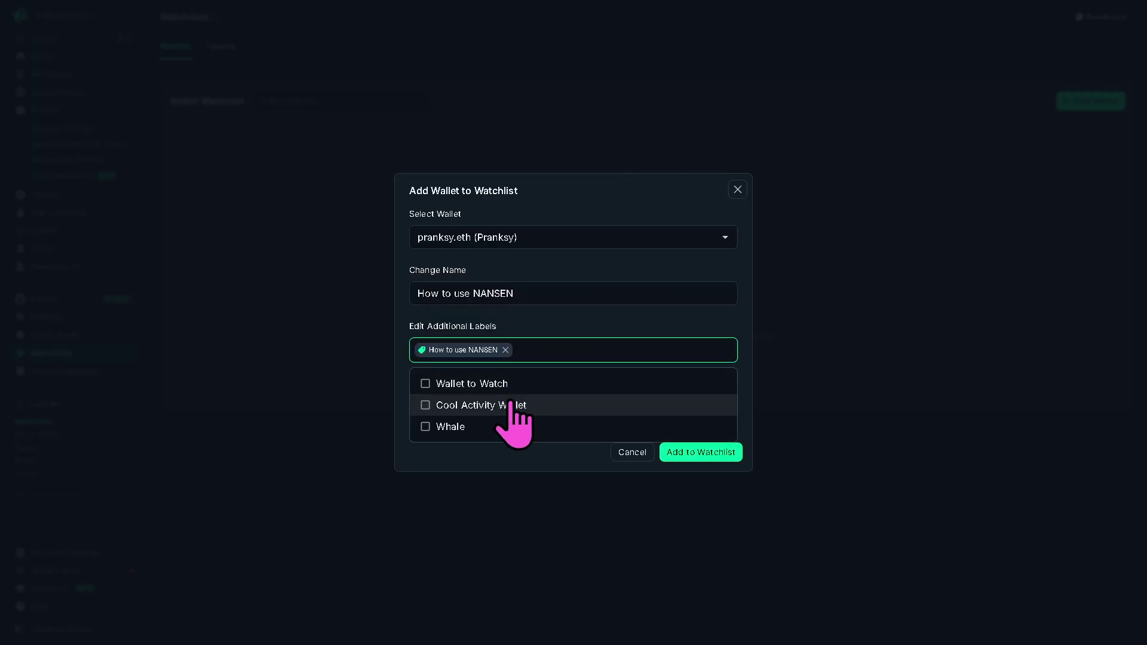
click(529, 457)
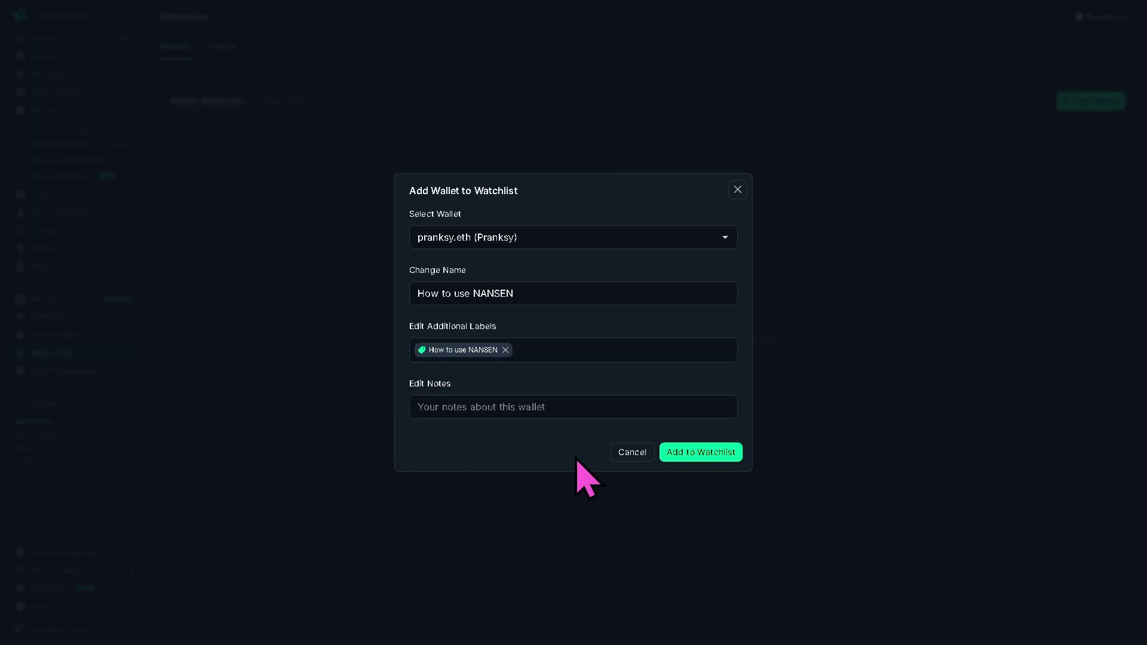
click(695, 453)
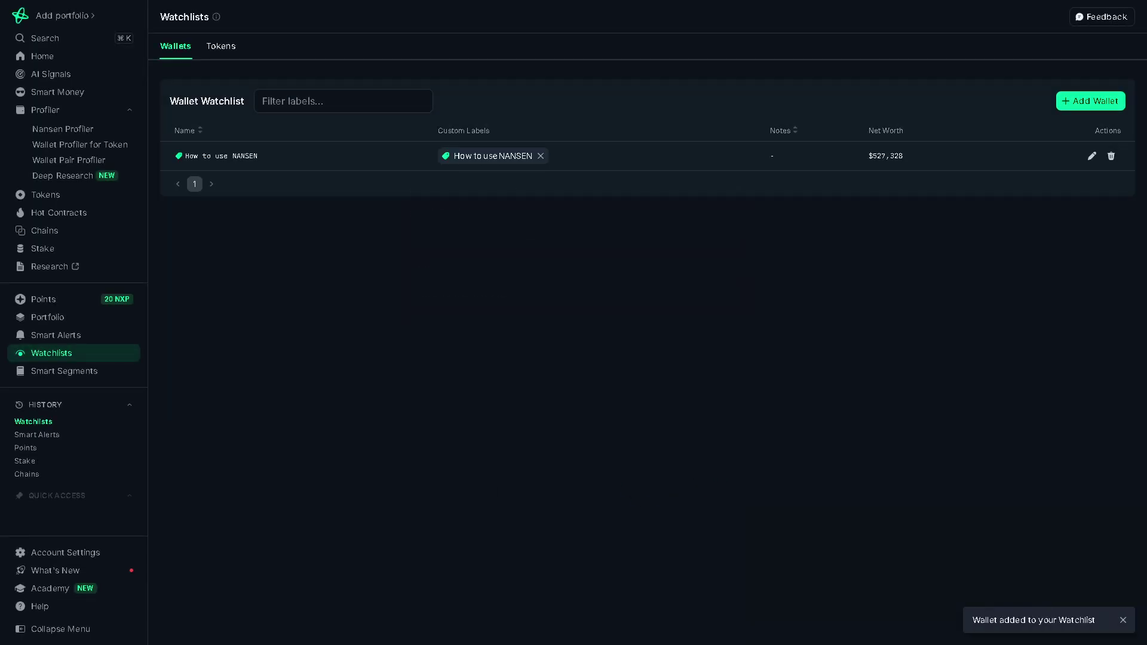
Step: Go to Smart Segments to view Quick Start Recipes like Whale WBTC and Doge Gank
click(67, 371)
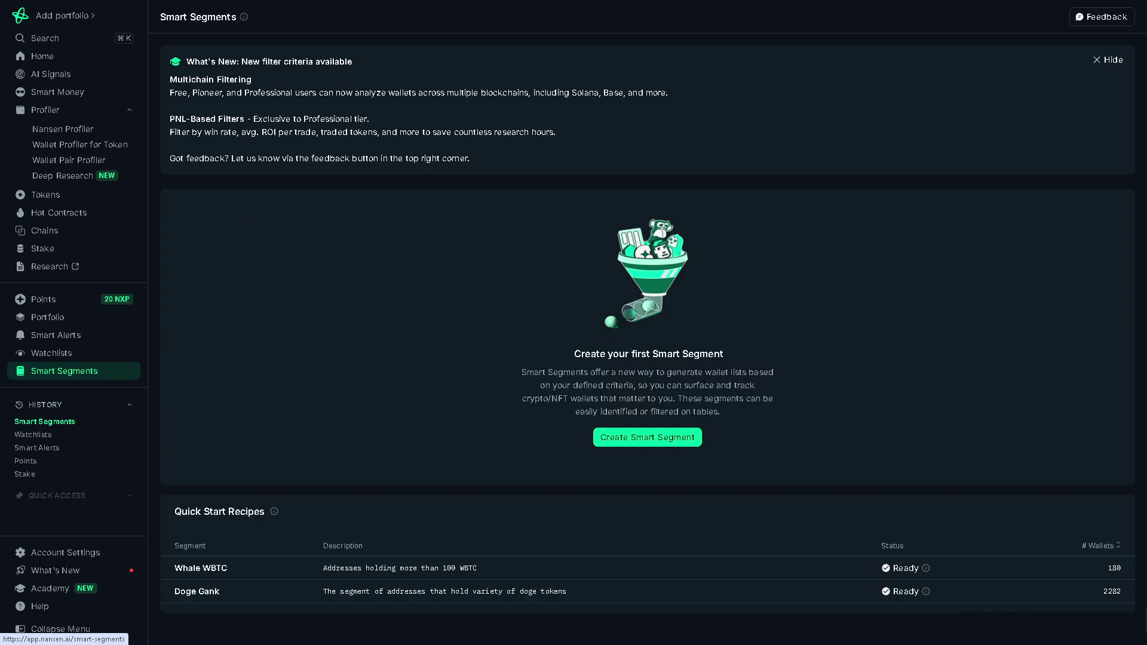